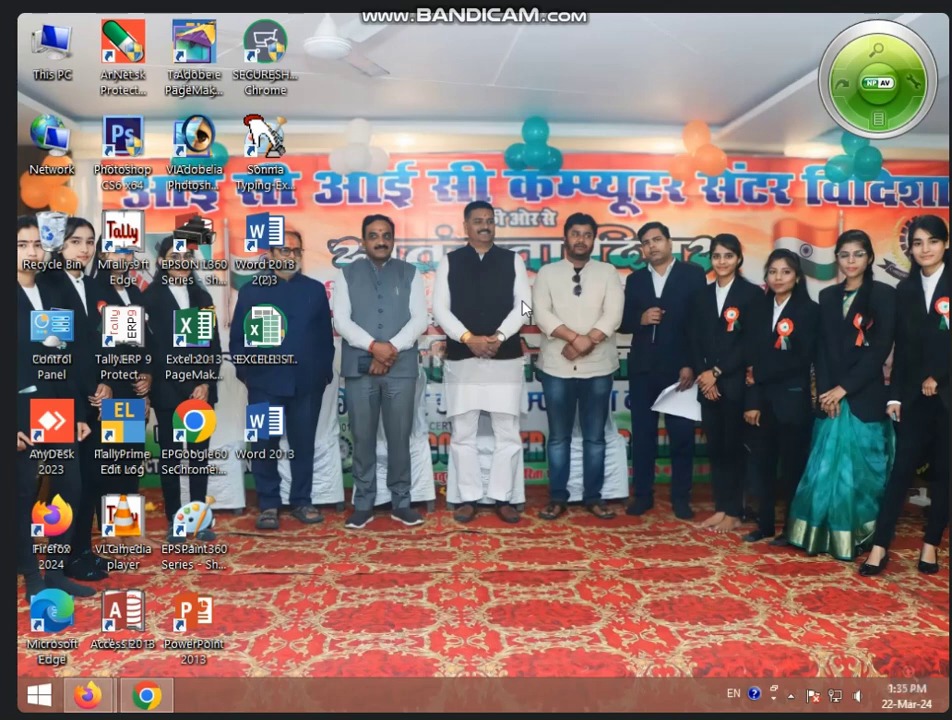
Launch Word 2013 from the desktop shortcut and create a blank document
double_click(296, 245)
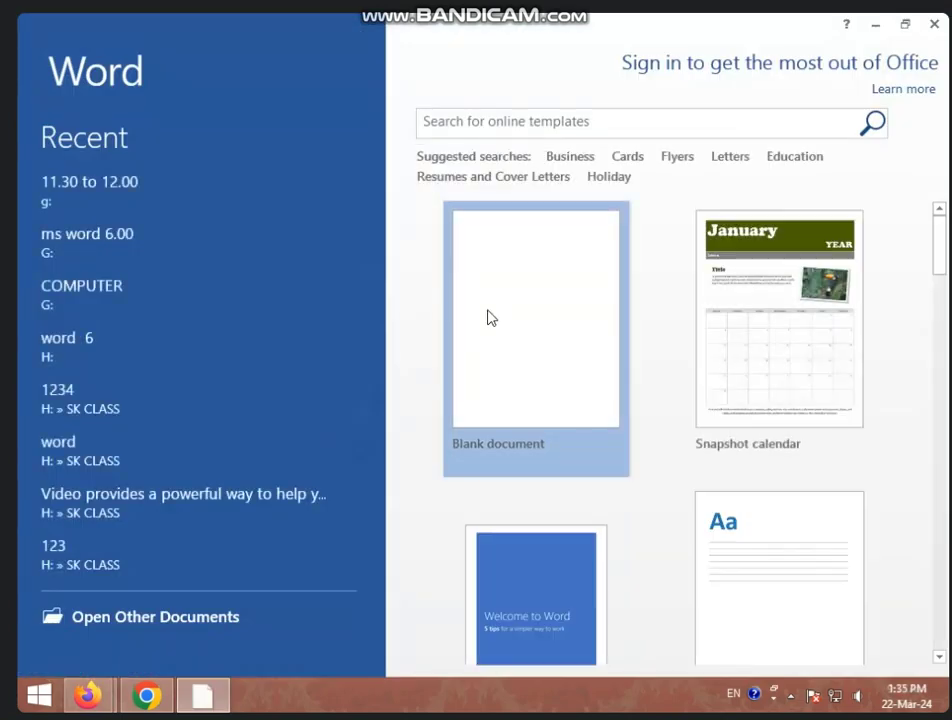
left_click(487, 317)
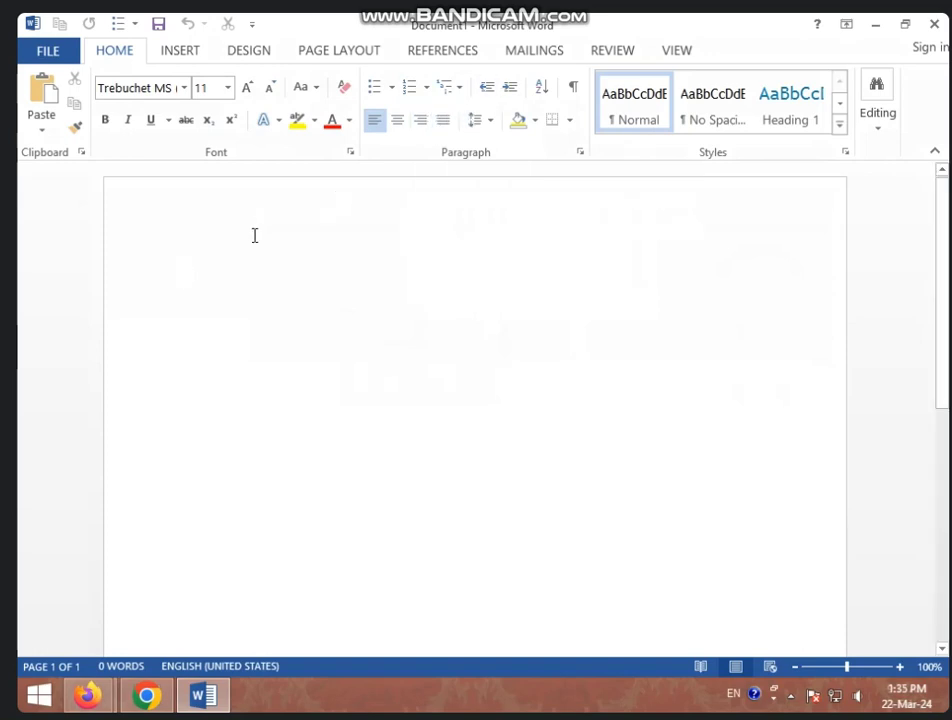
Set the font size to 16 and generate sample paragraphs with =RAND()
left_click(248, 88)
left_click(248, 88)
left_click(248, 88)
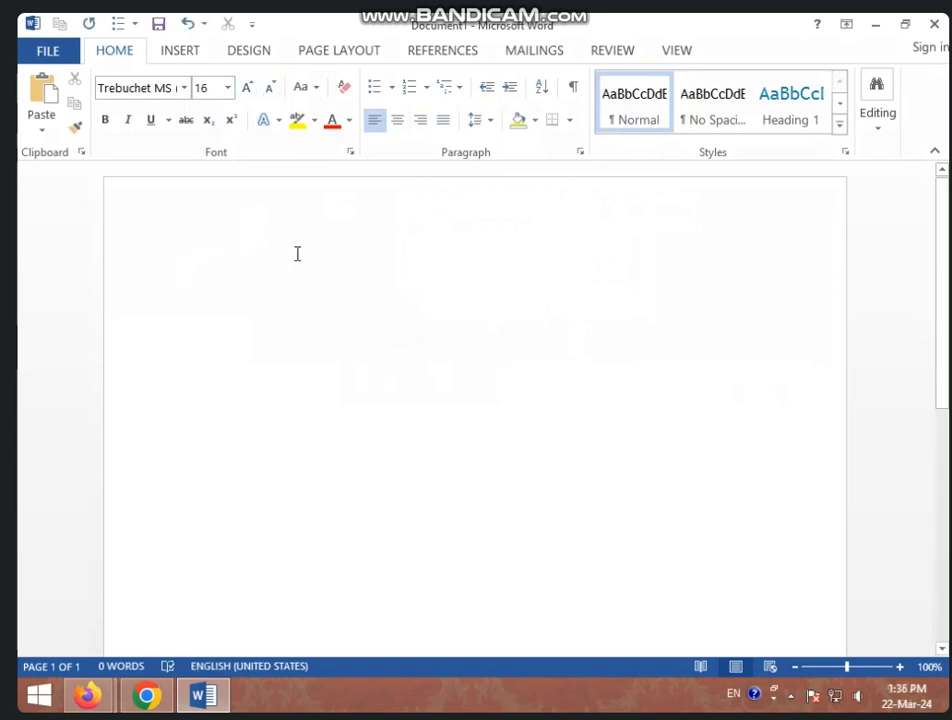
type("=")
type("RAN")
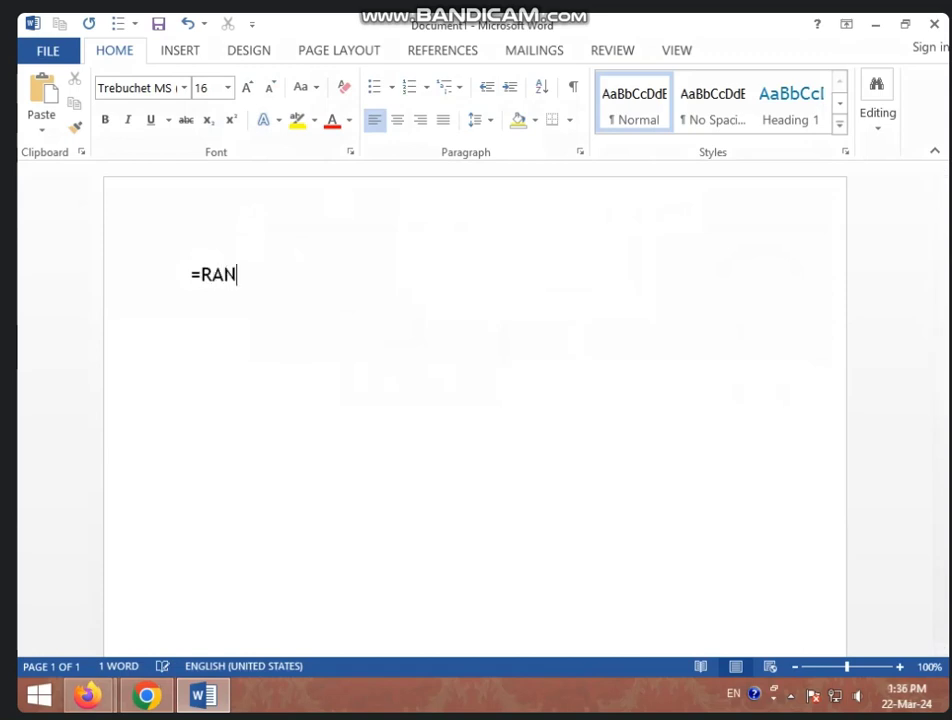
type("D()")
key("Return")
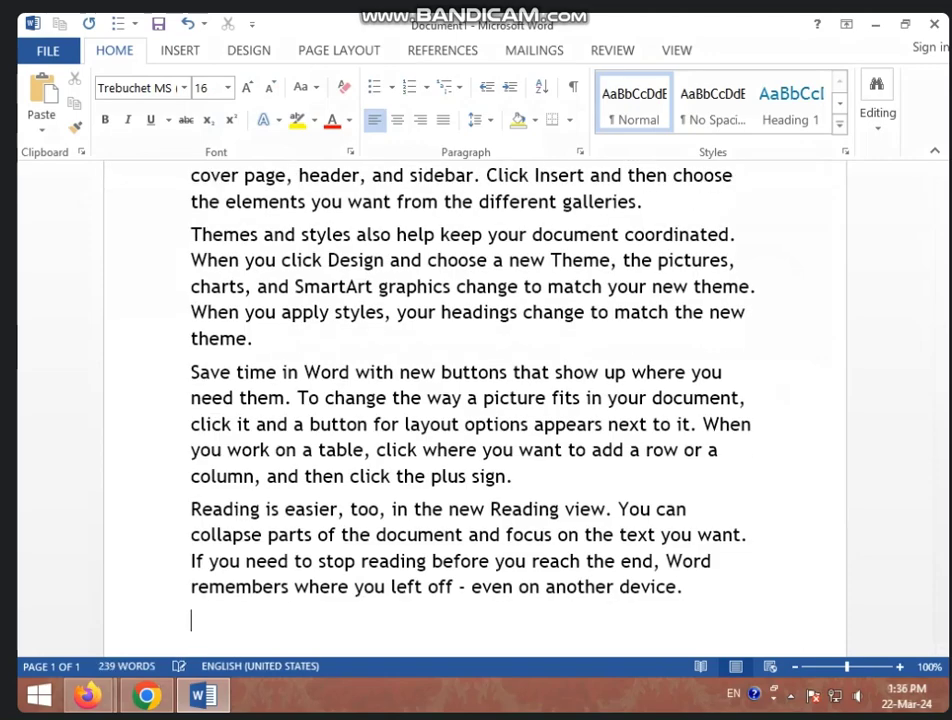
scroll(330, 246, "up", 5)
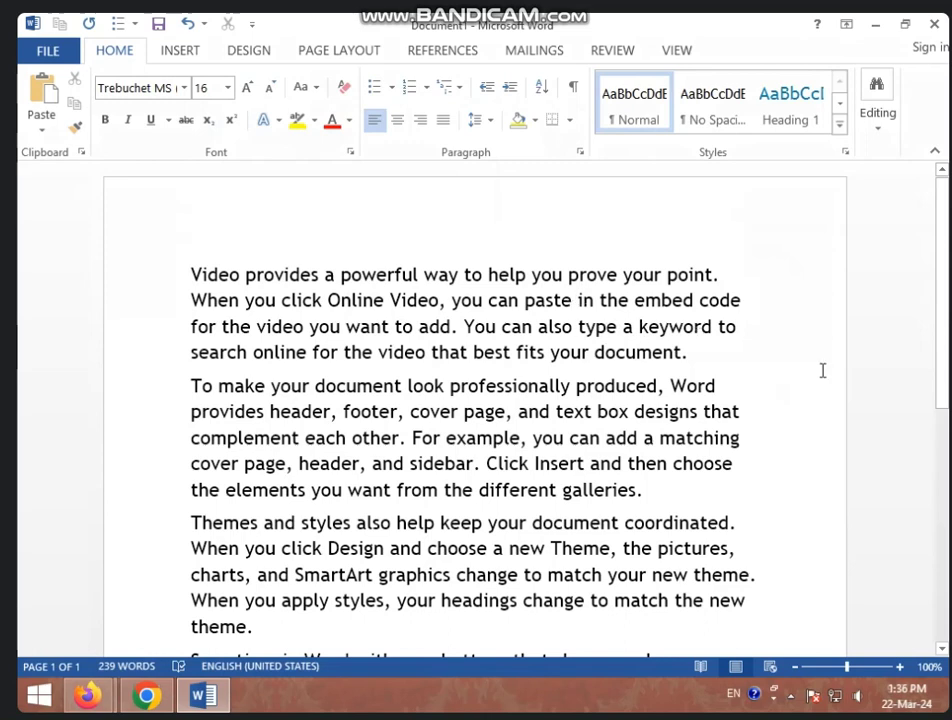
left_click_drag(688, 352, 192, 274)
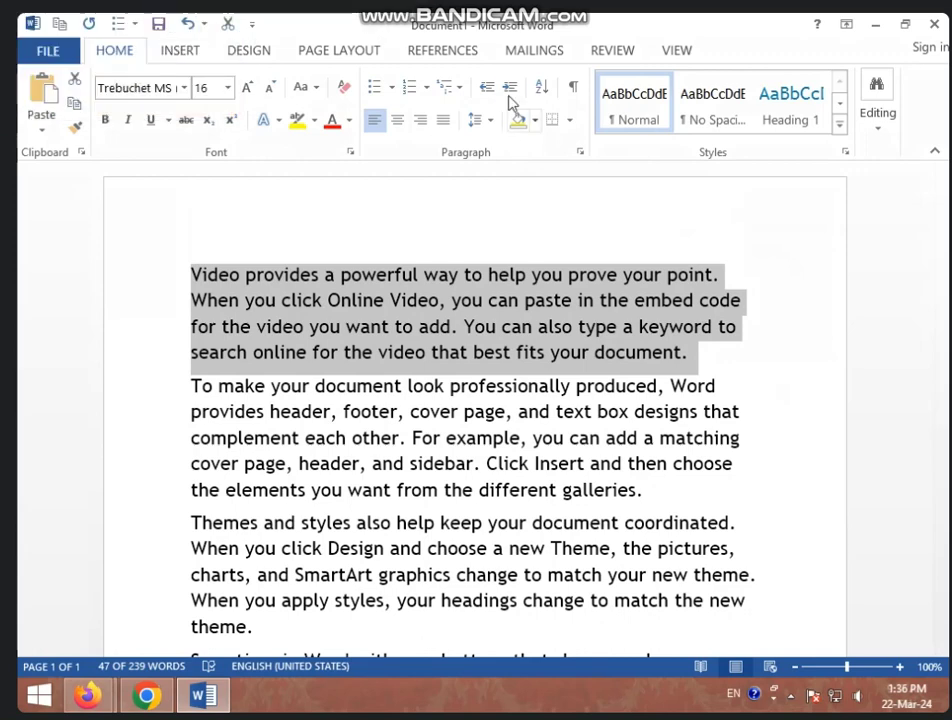
left_click(509, 90)
left_click(509, 90)
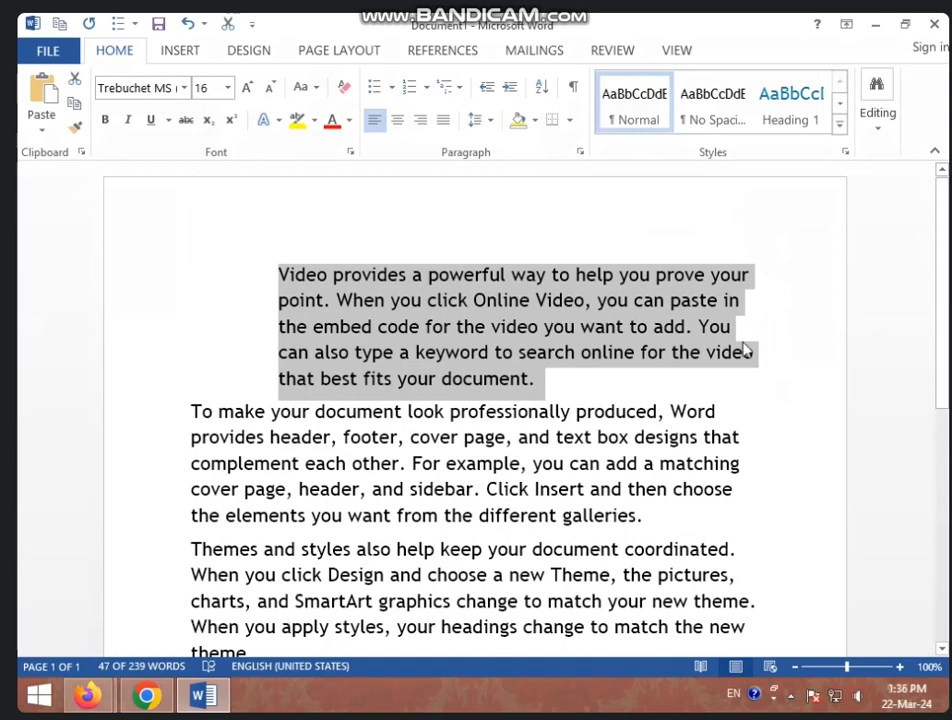
key("ctrl+shift+m")
key("ctrl+shift+m")
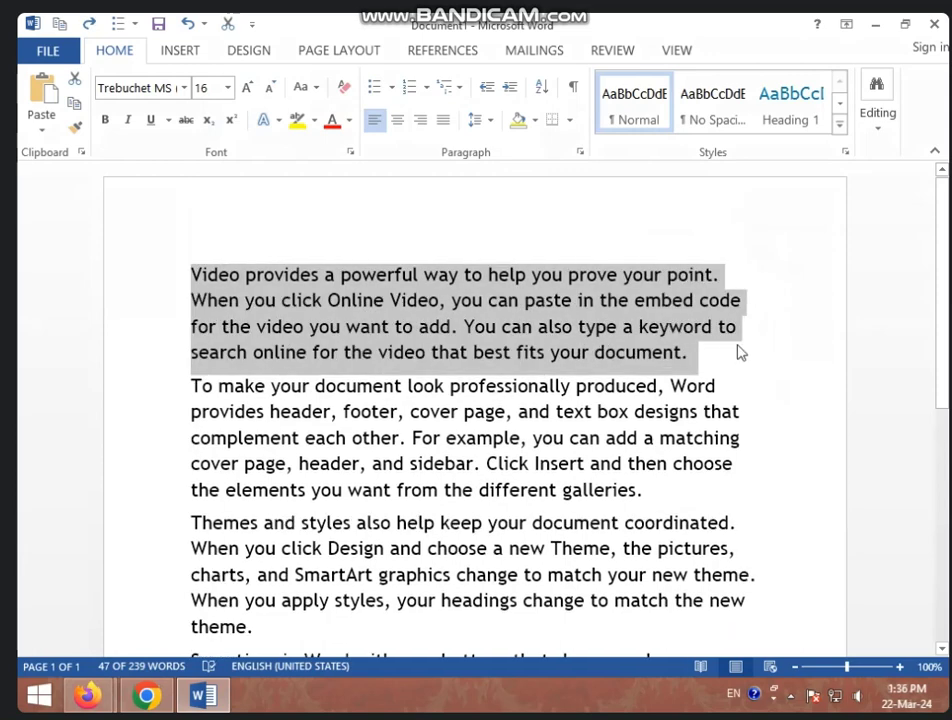
left_click(740, 342)
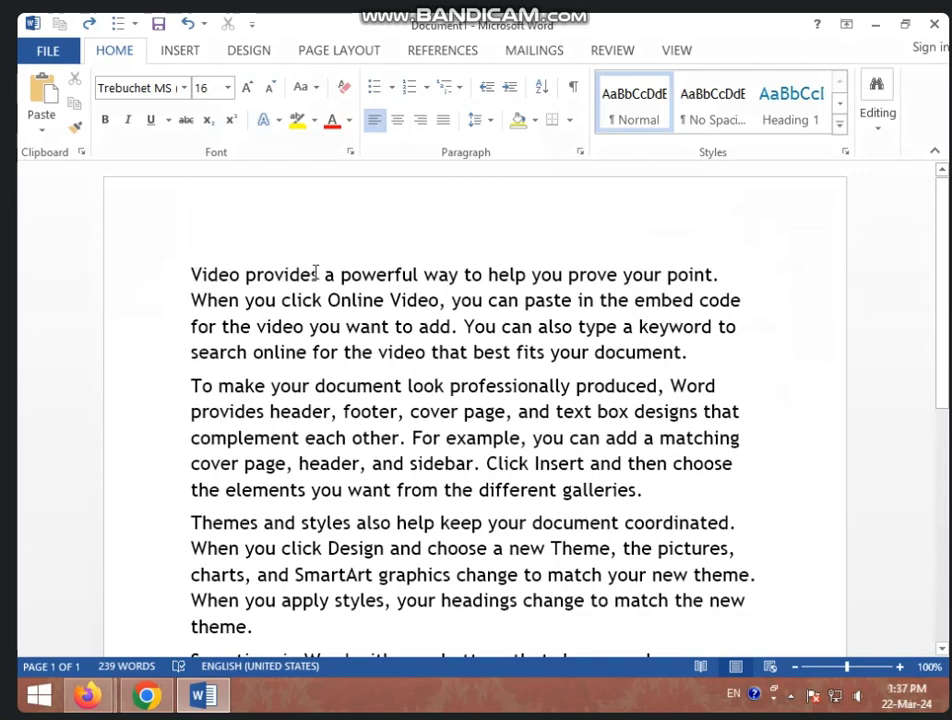
key("ctrl+Home")
left_click_drag(186, 273, 610, 363)
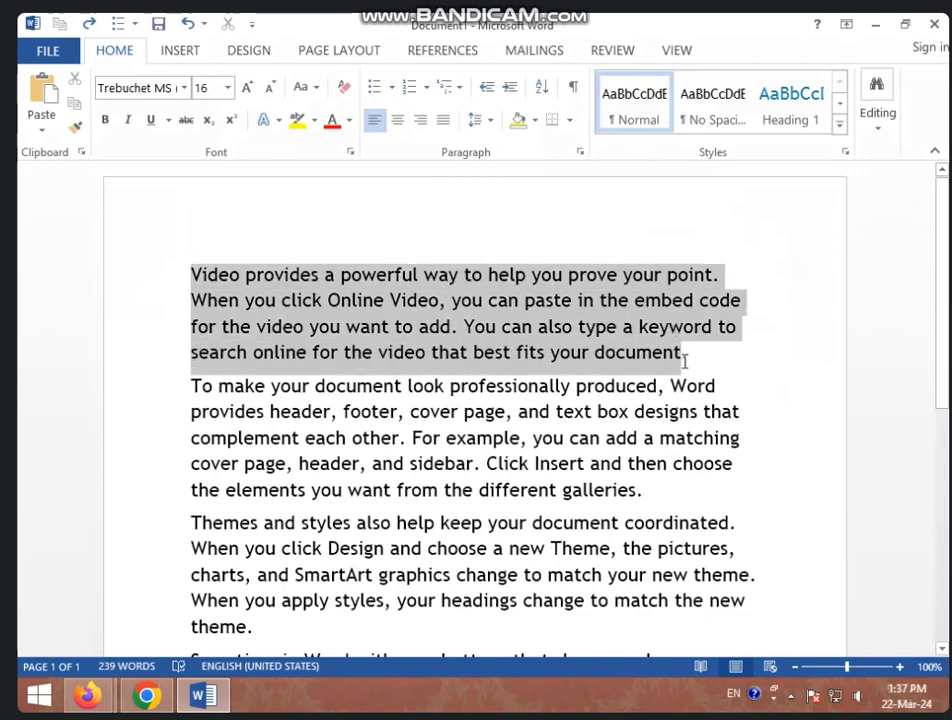
left_click(509, 88)
left_click(509, 88)
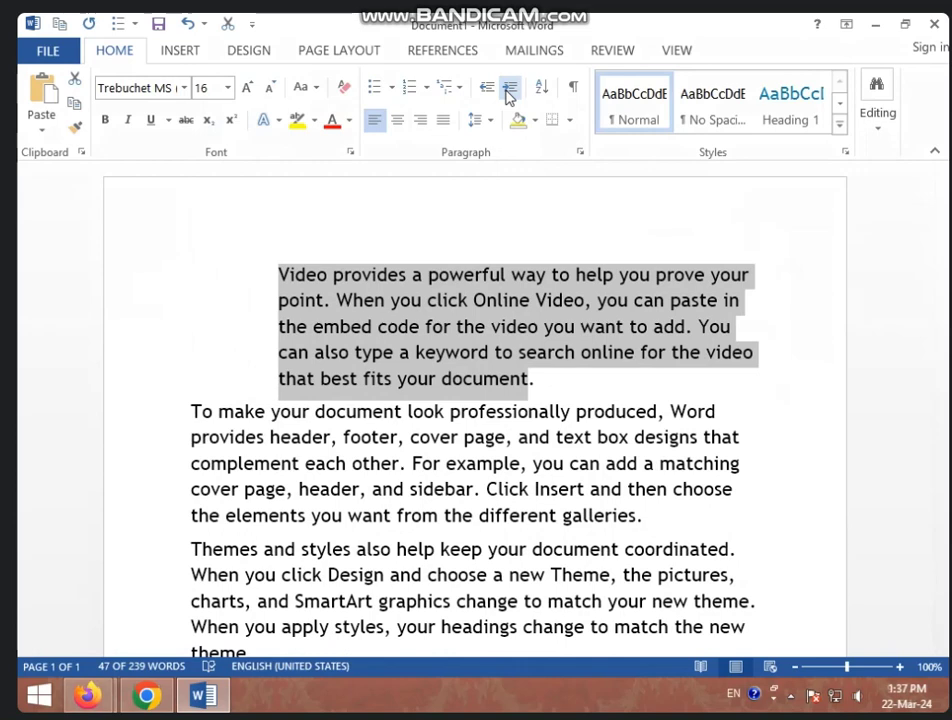
left_click(509, 88)
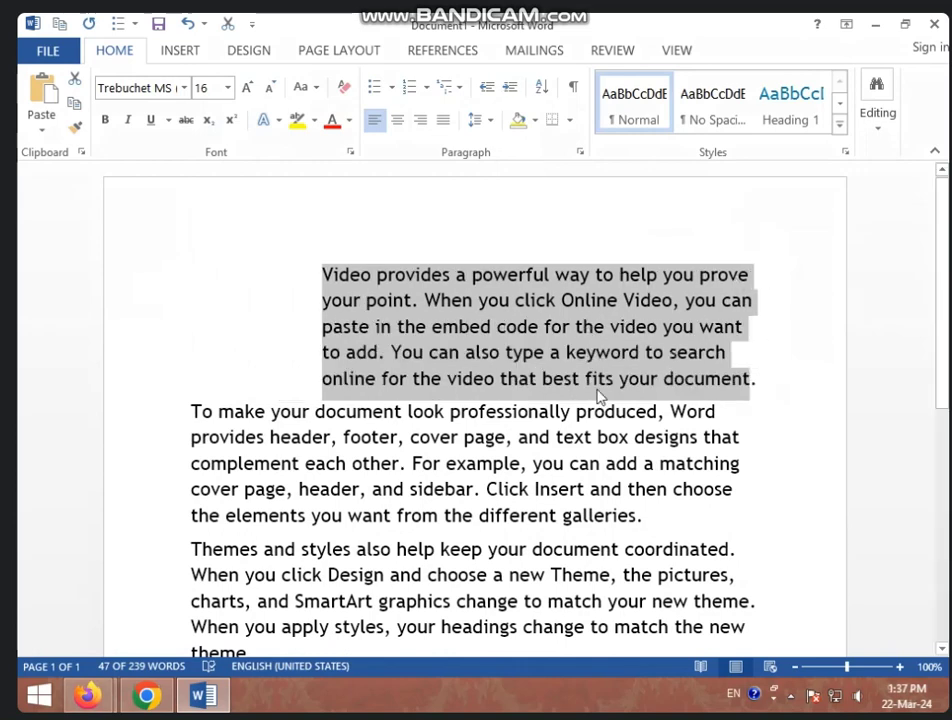
left_click(505, 89)
left_click(505, 89)
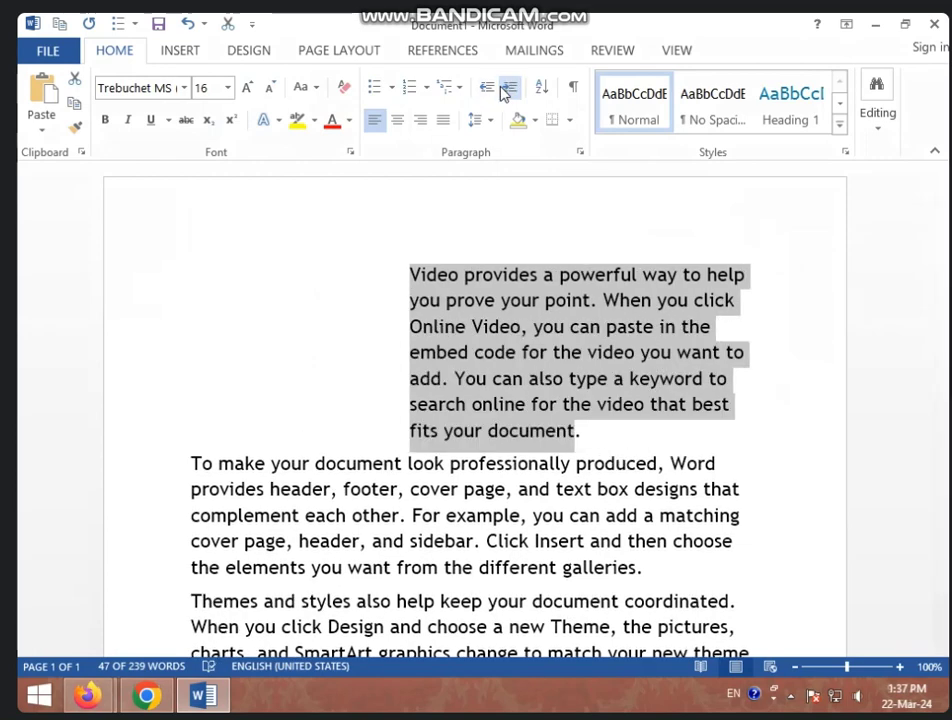
left_click(505, 89)
left_click(486, 89)
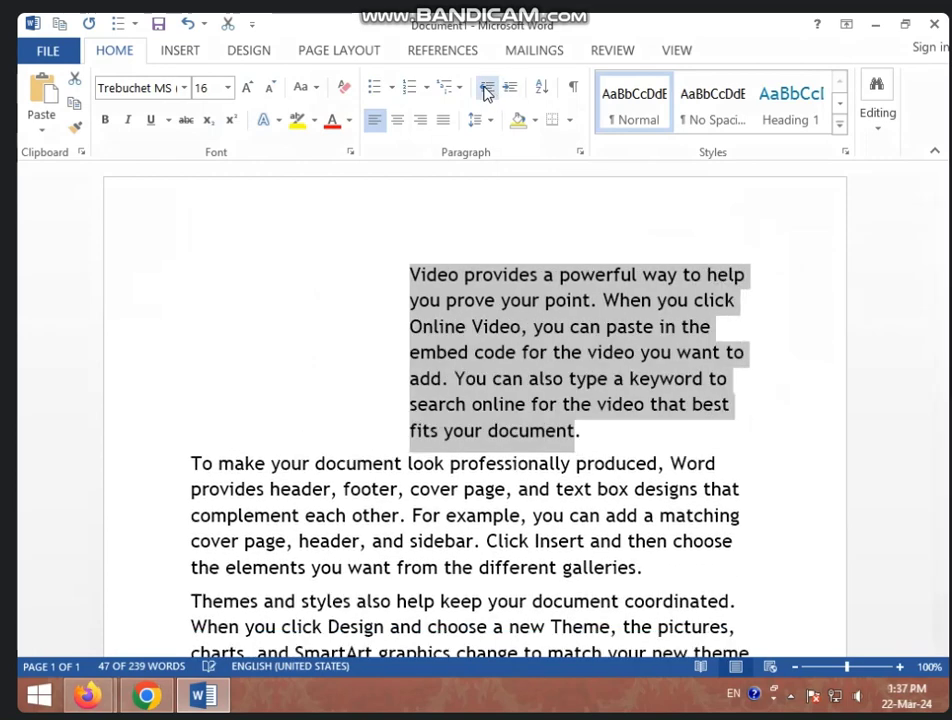
left_click(486, 89)
left_click(486, 89)
left_click(486, 89)
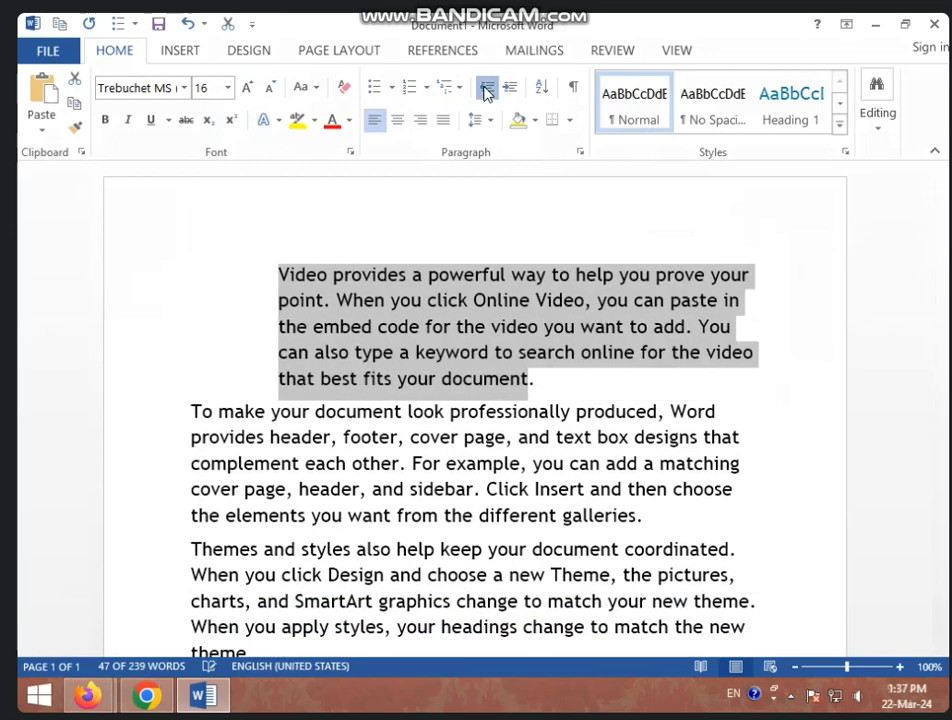
left_click(486, 89)
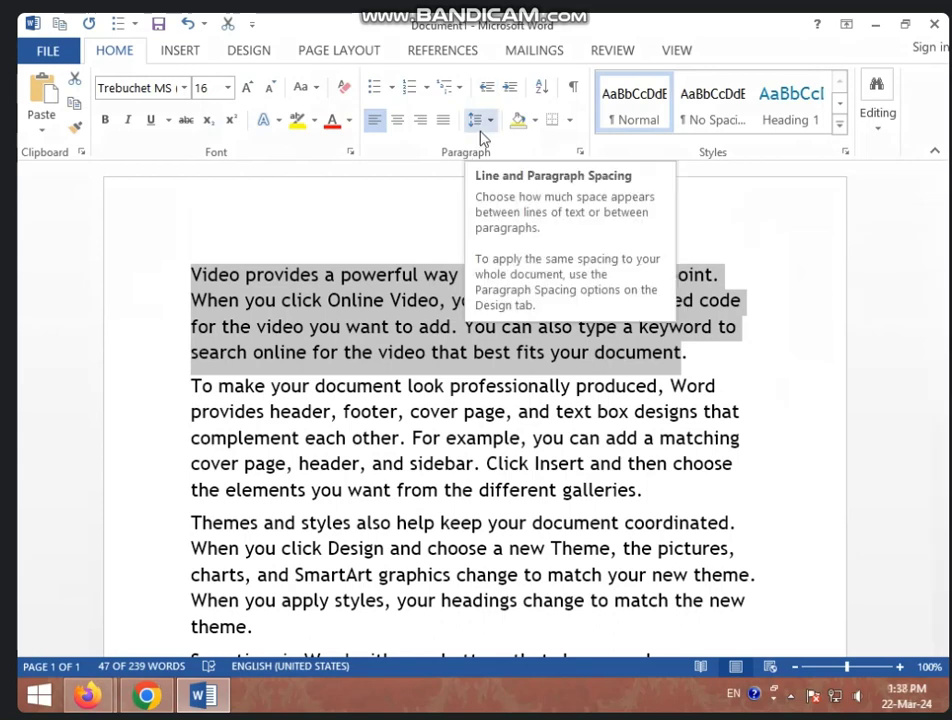
Try 1.0 and then 2.0 line spacing on the first paragraph
left_click(418, 326)
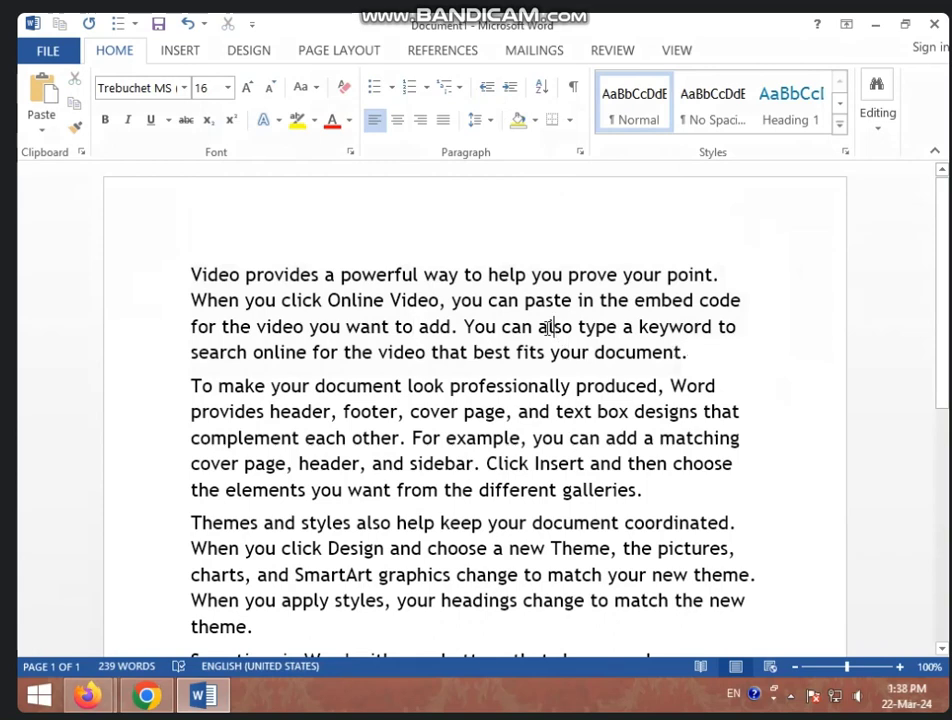
left_click(490, 124)
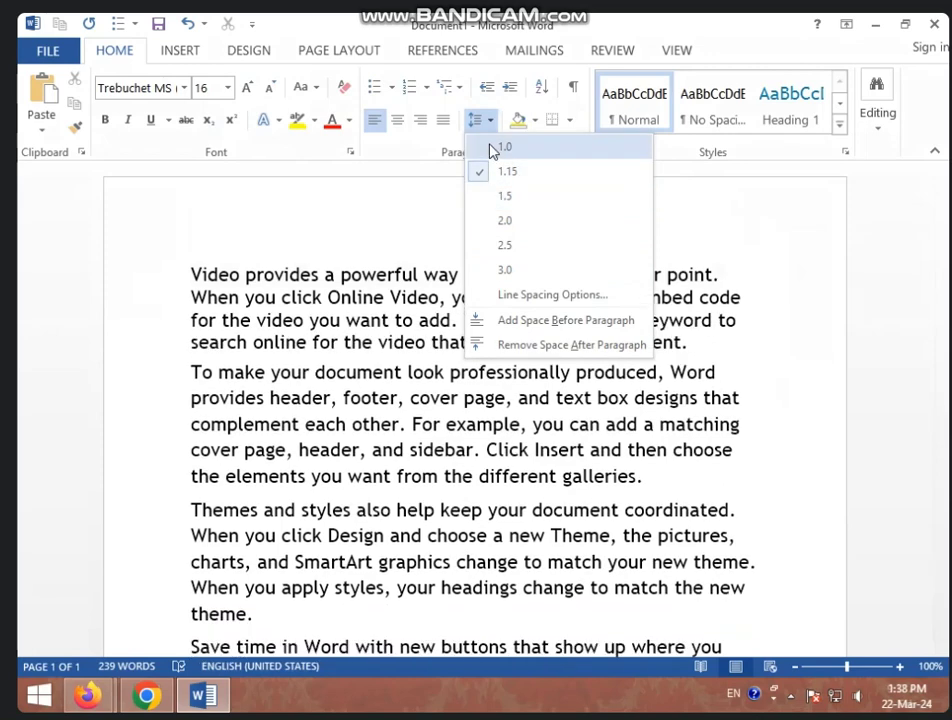
left_click(491, 148)
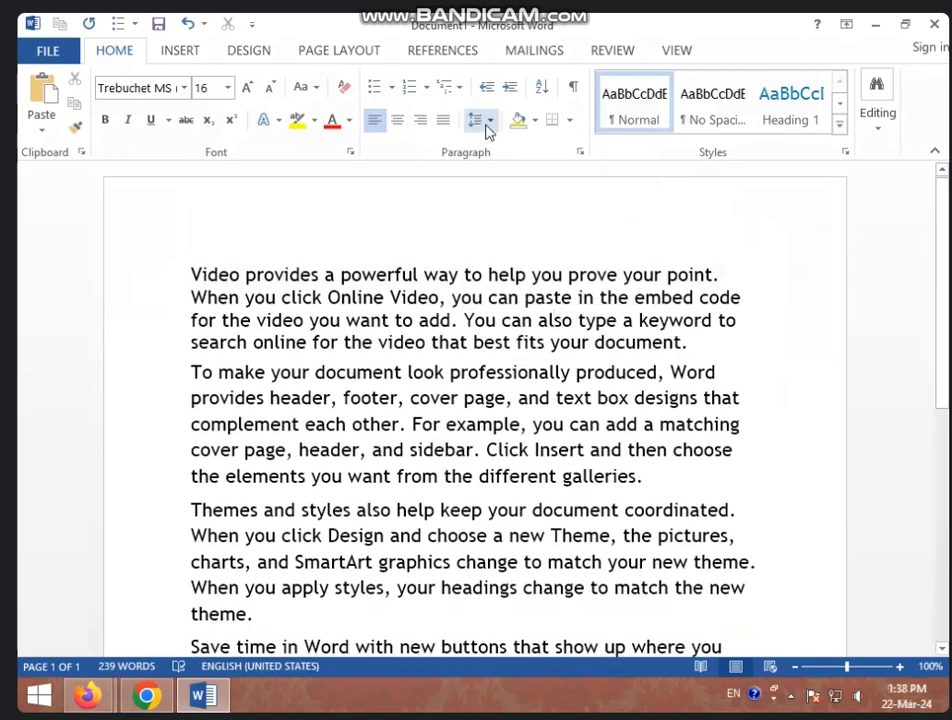
left_click(486, 121)
left_click(496, 222)
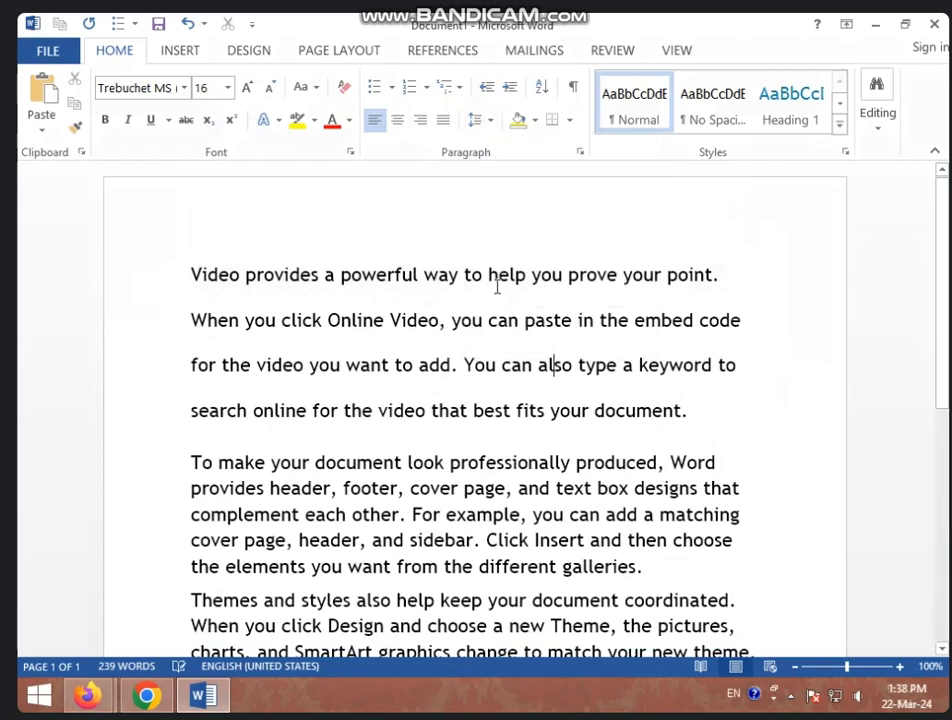
Set the first paragraph's line spacing to 3.0
scroll(638, 326, "down", 2)
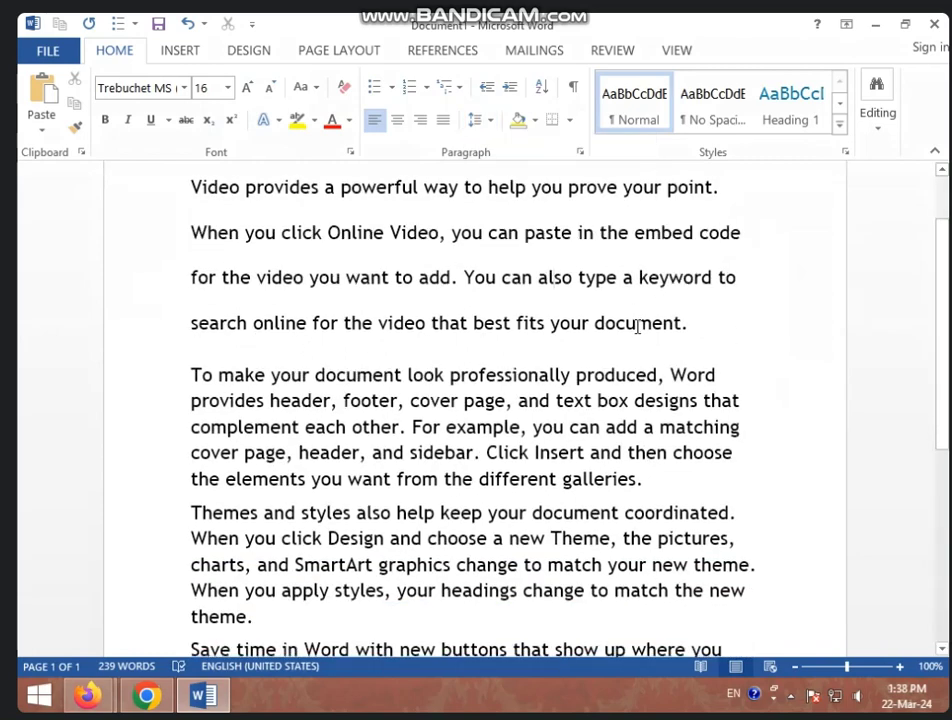
scroll(637, 329, "up", 2)
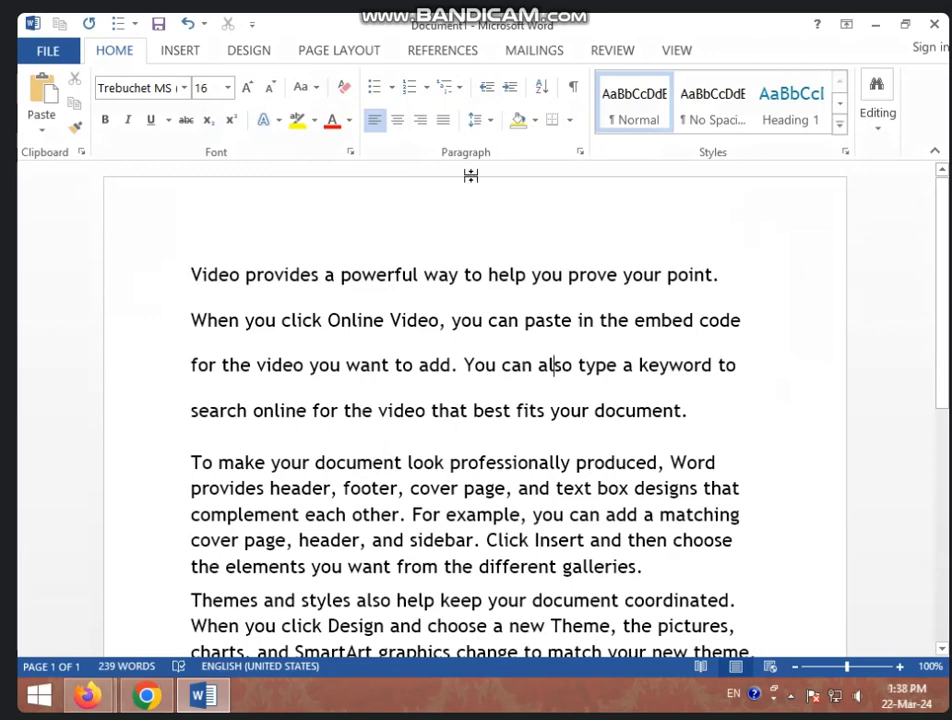
left_click(491, 121)
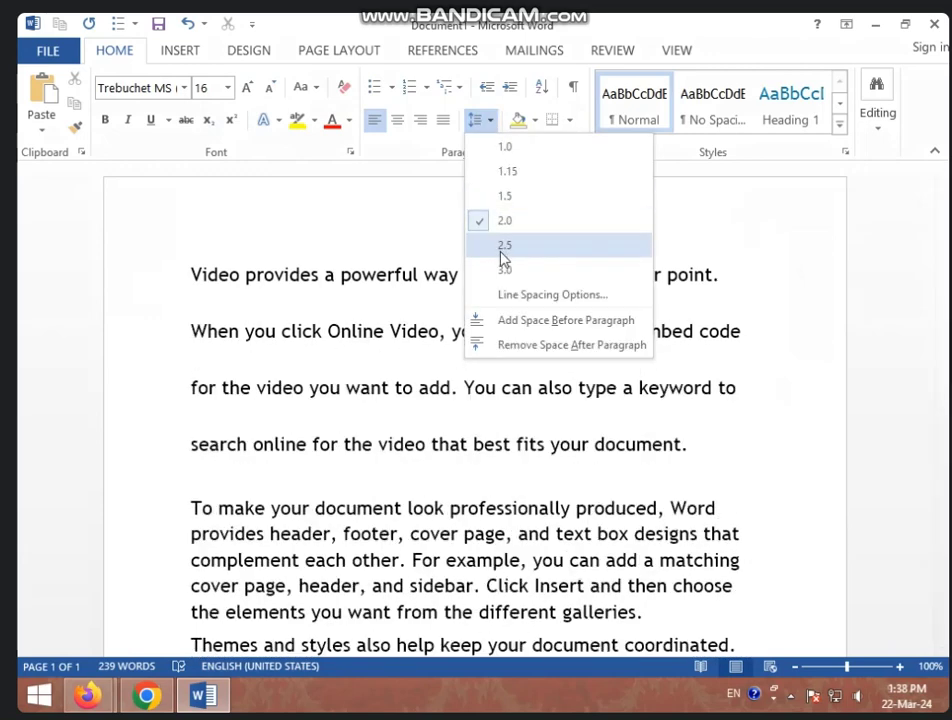
left_click(504, 268)
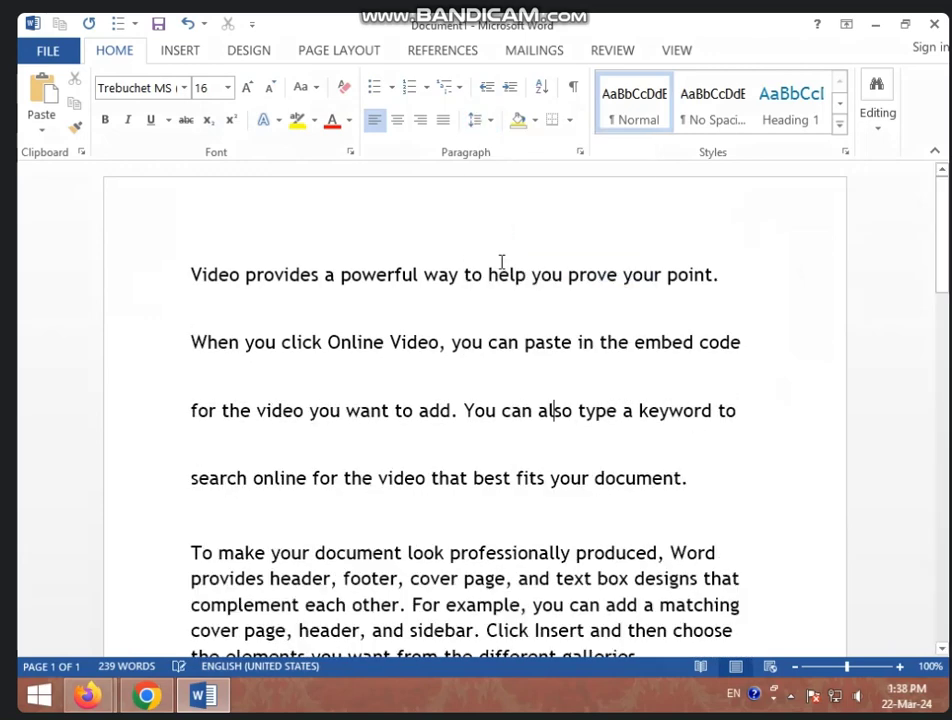
left_click(489, 121)
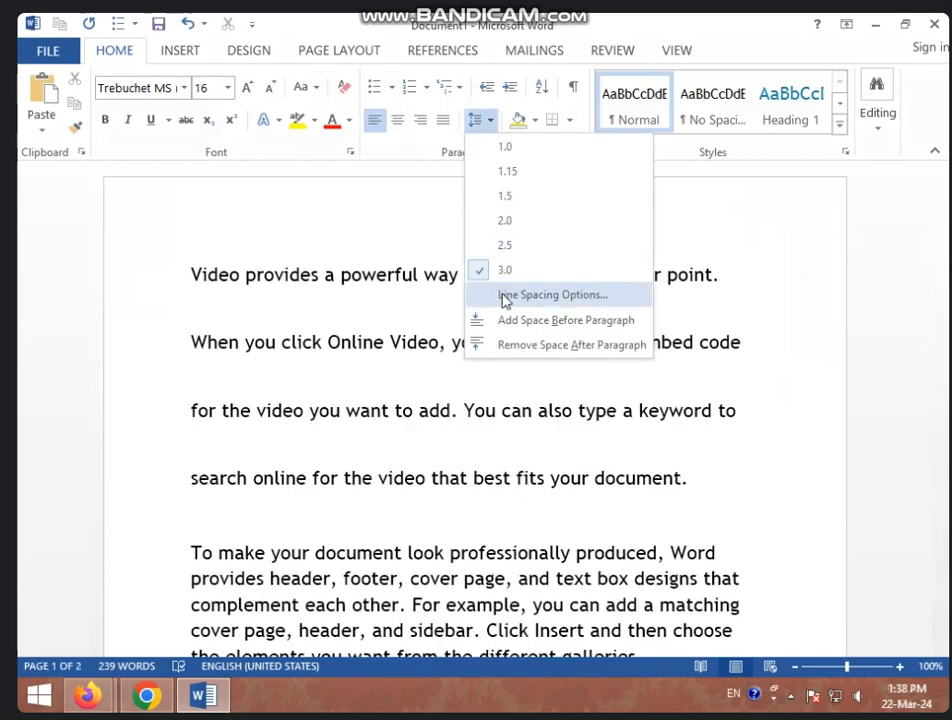
In the Paragraph dialog, keep Left alignment and set line spacing to Double
left_click(560, 297)
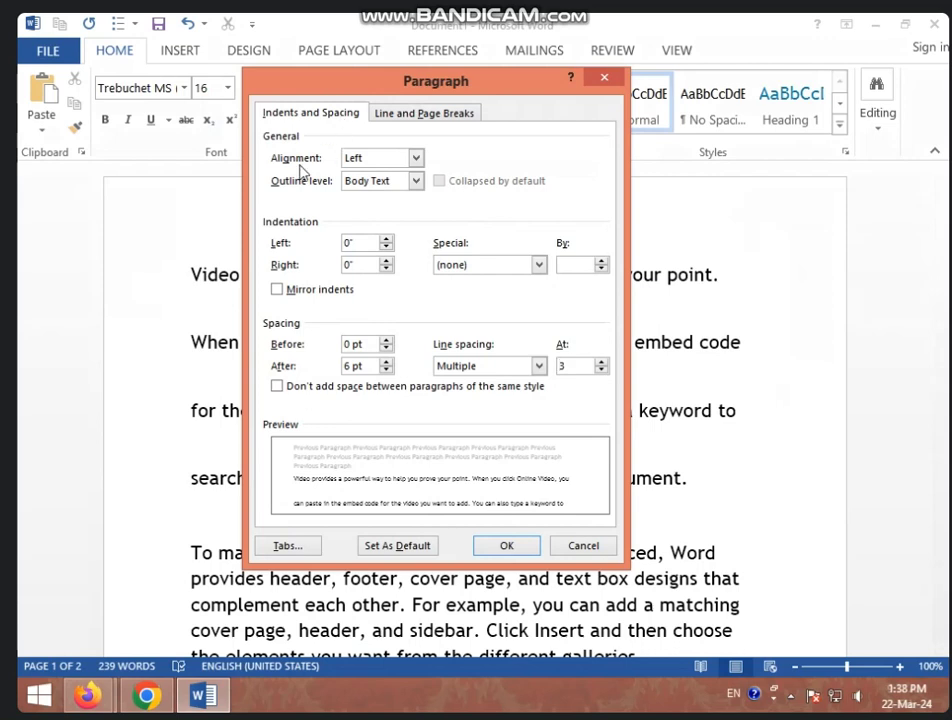
left_click_drag(398, 88, 384, 166)
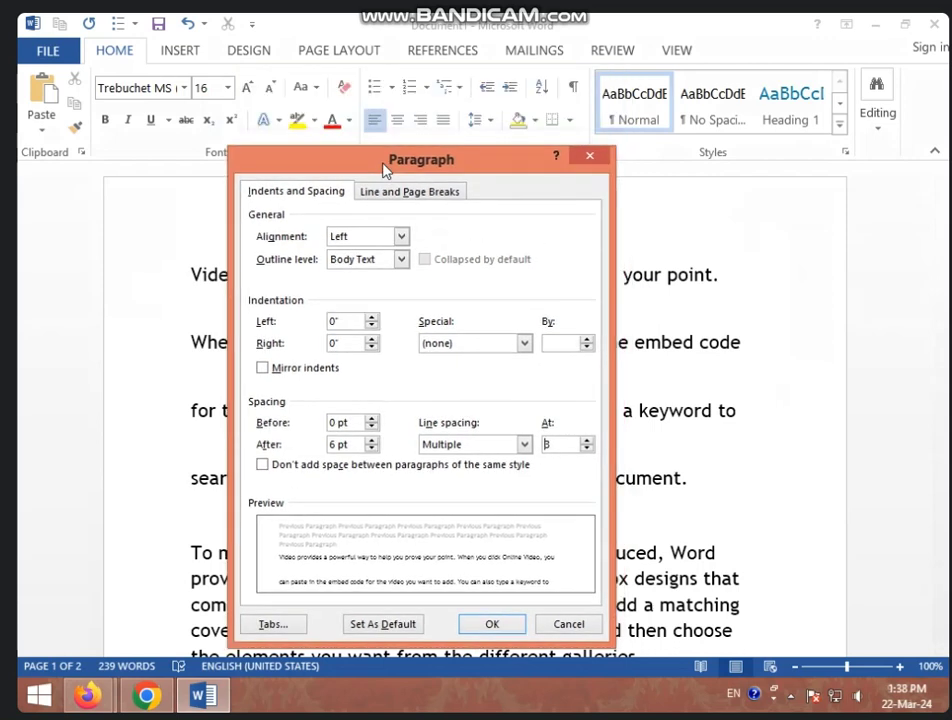
left_click(400, 236)
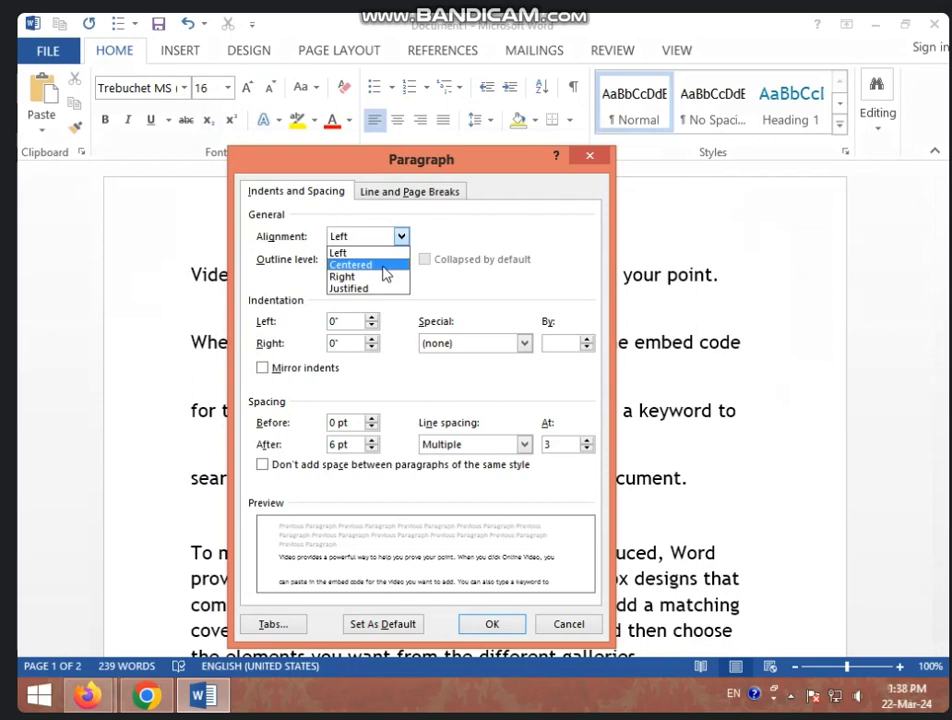
left_click(382, 252)
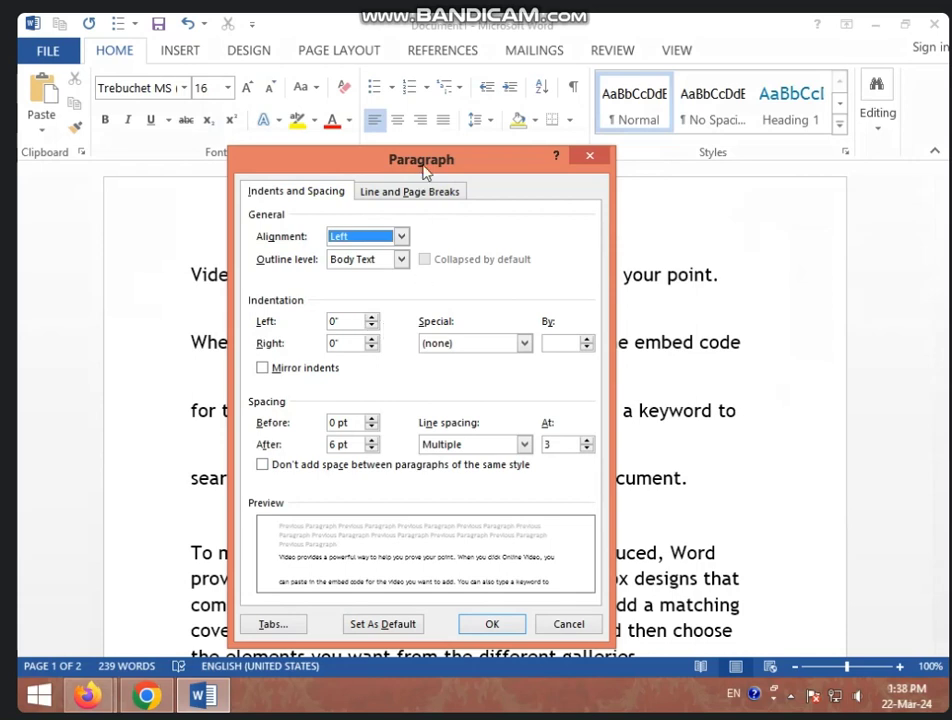
left_click_drag(425, 171, 415, 171)
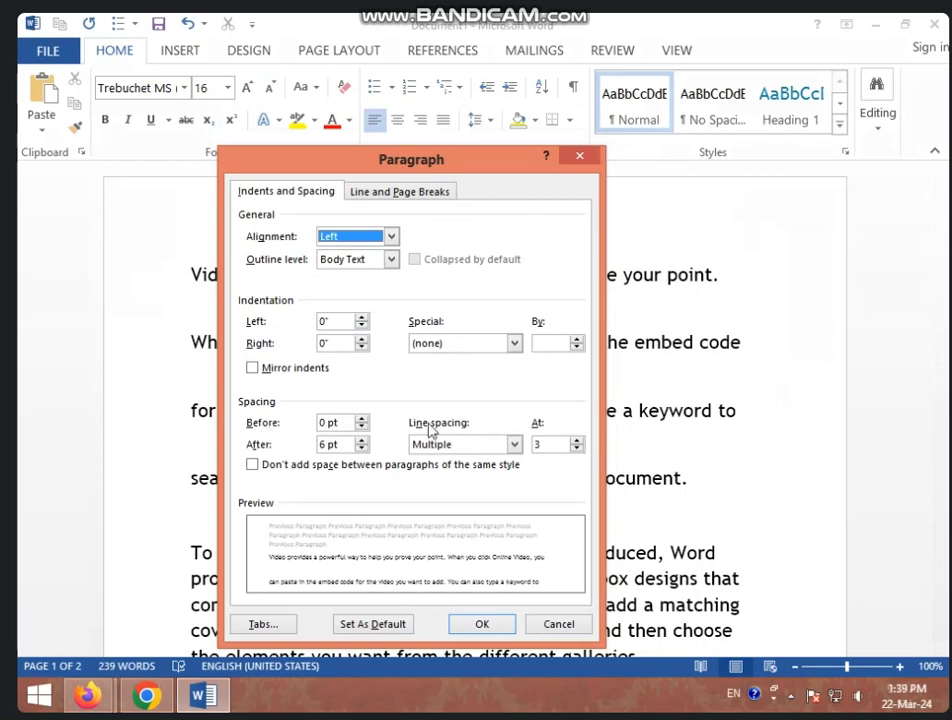
left_click(513, 444)
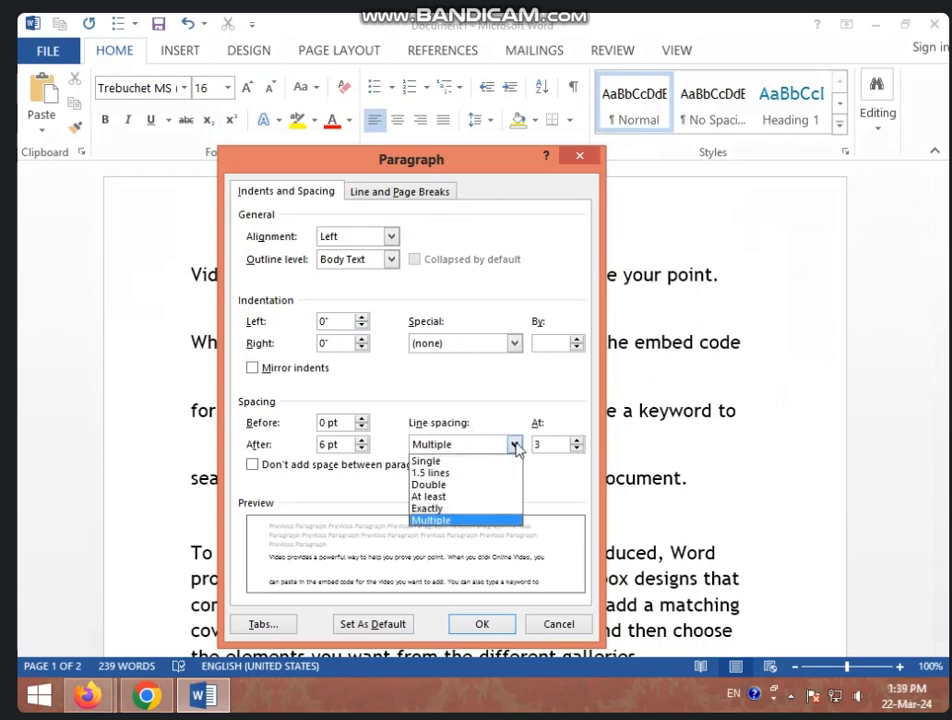
left_click(464, 489)
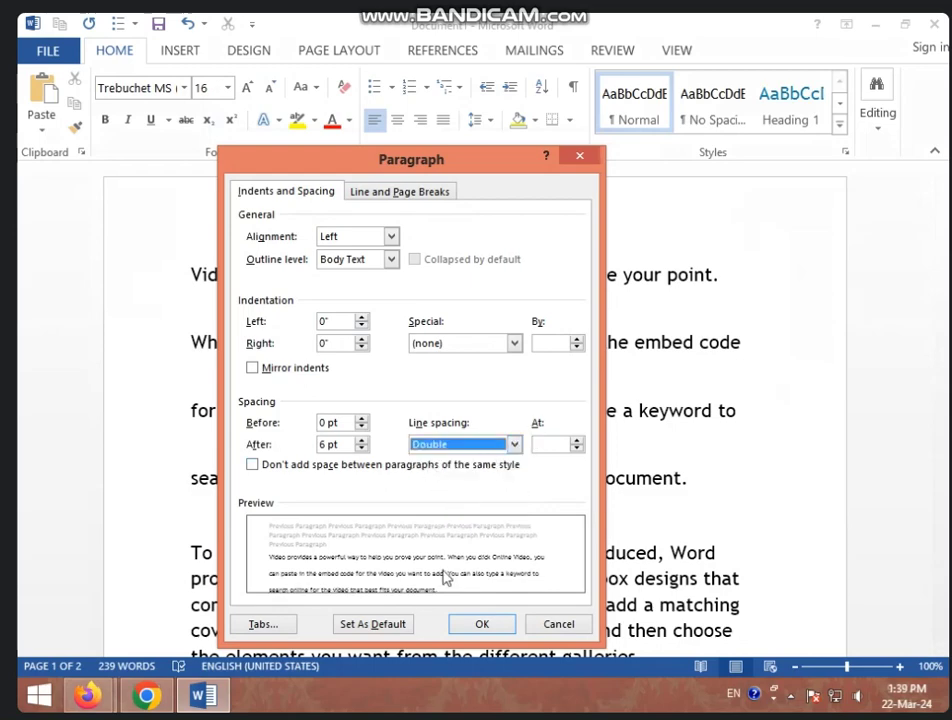
left_click(470, 624)
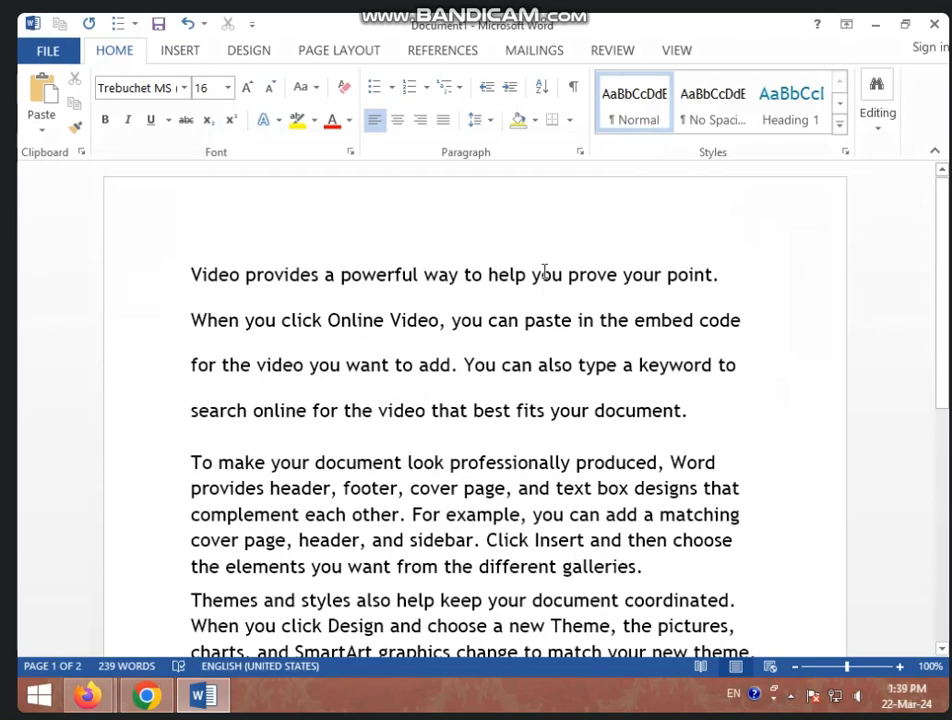
Reset the first paragraph to Single line spacing through the Paragraph dialog
left_click(482, 120)
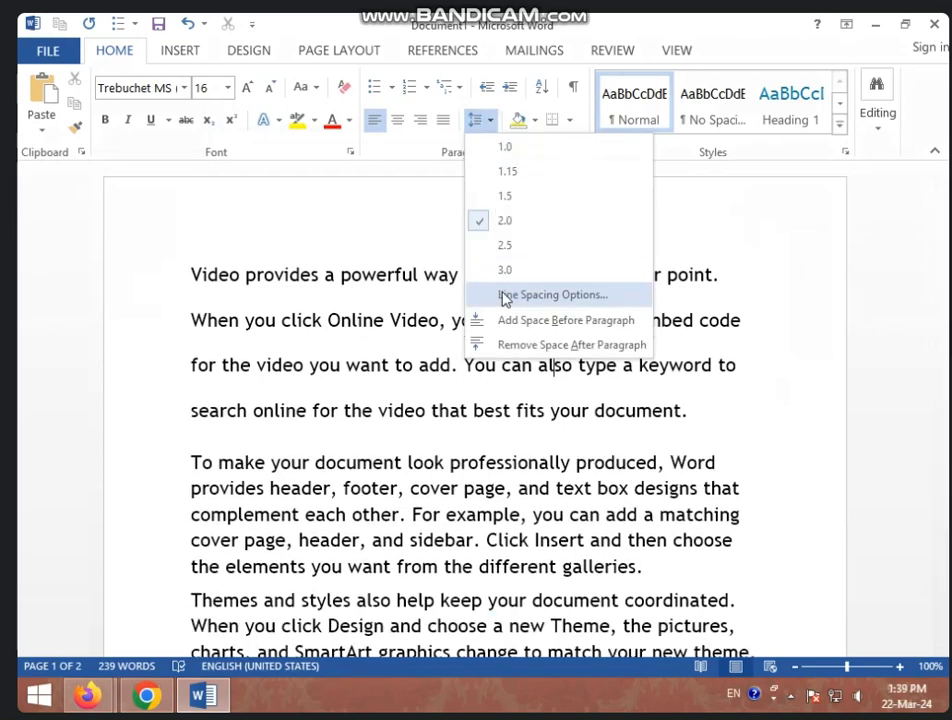
left_click(505, 295)
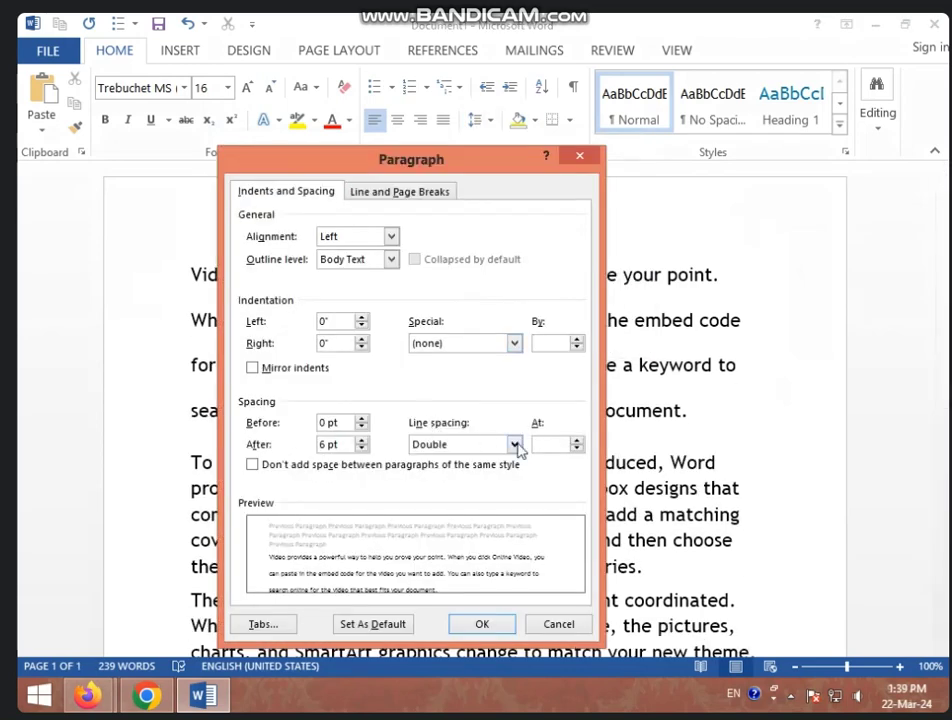
left_click(514, 445)
left_click(487, 461)
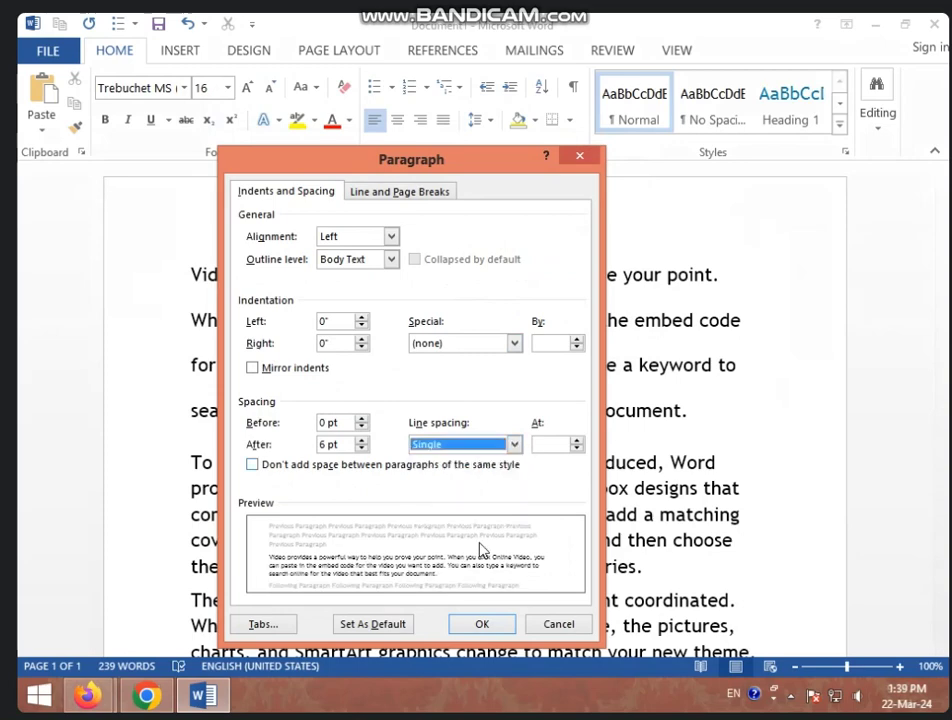
left_click(479, 625)
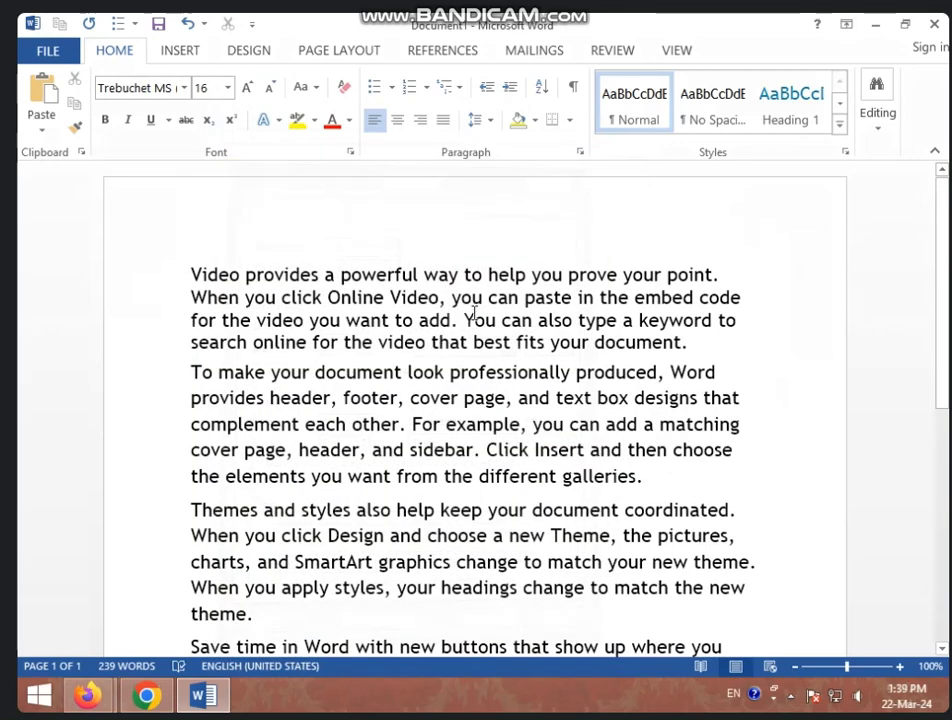
Set the first paragraph's line spacing to Multiple at 5
left_click(486, 120)
left_click(500, 294)
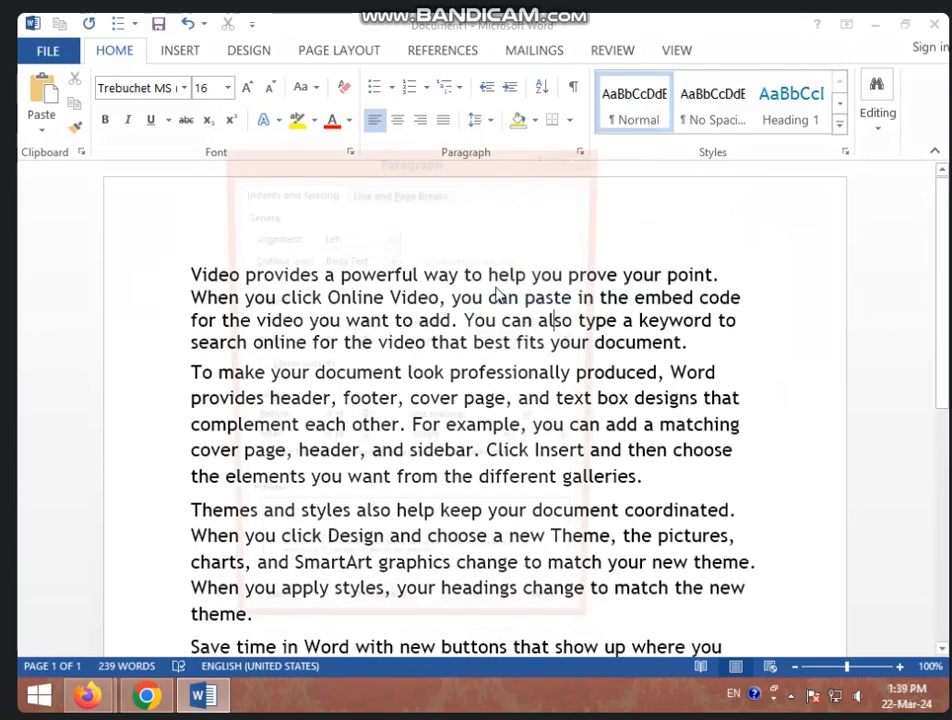
left_click(513, 446)
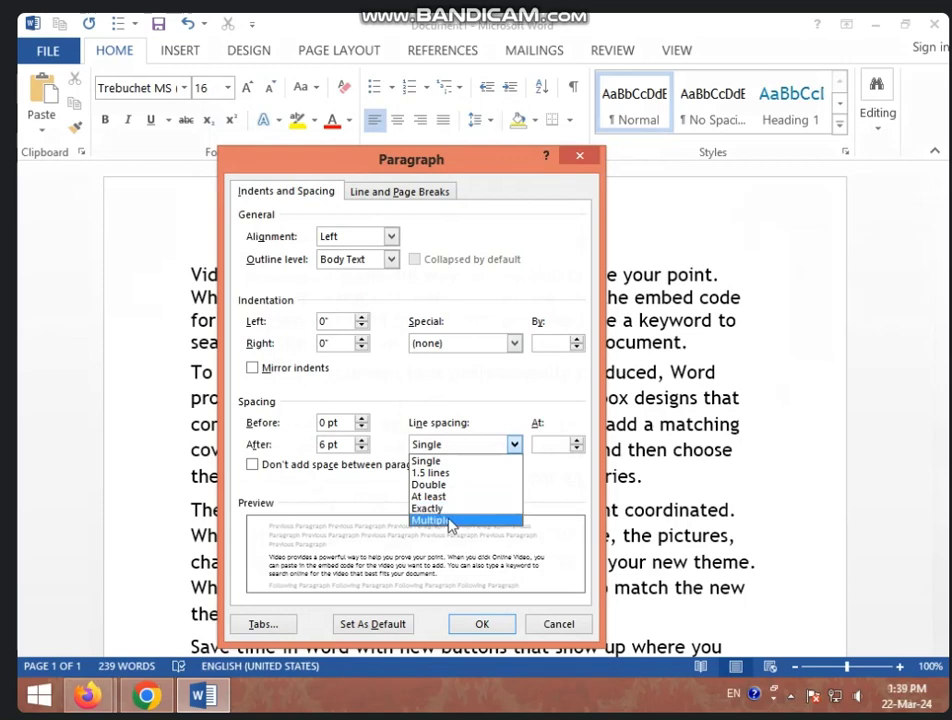
left_click(449, 522)
left_click(555, 447)
type("5")
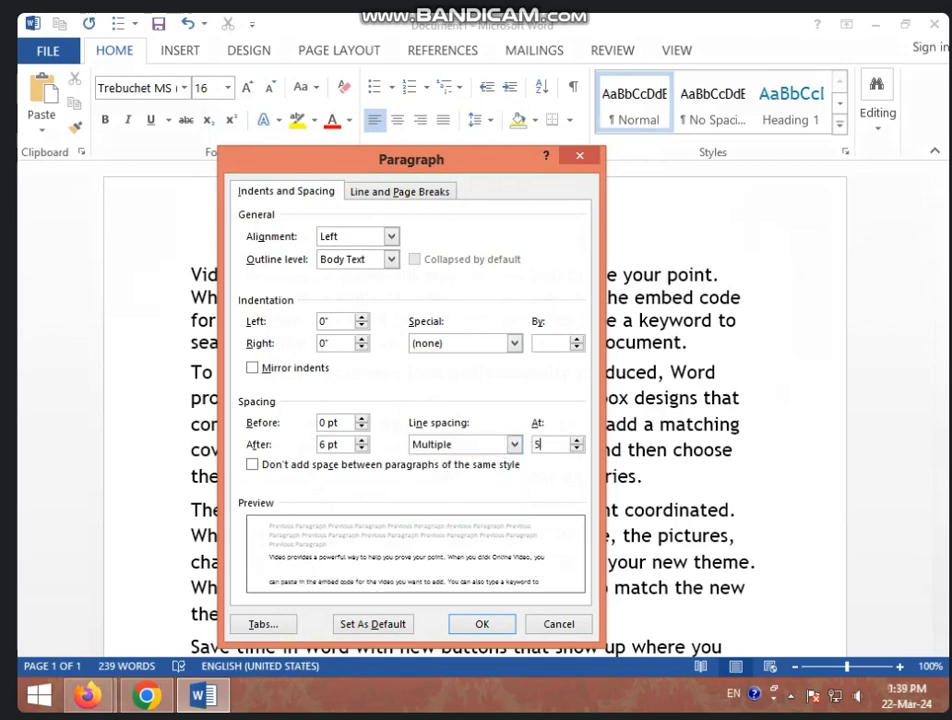
left_click(490, 625)
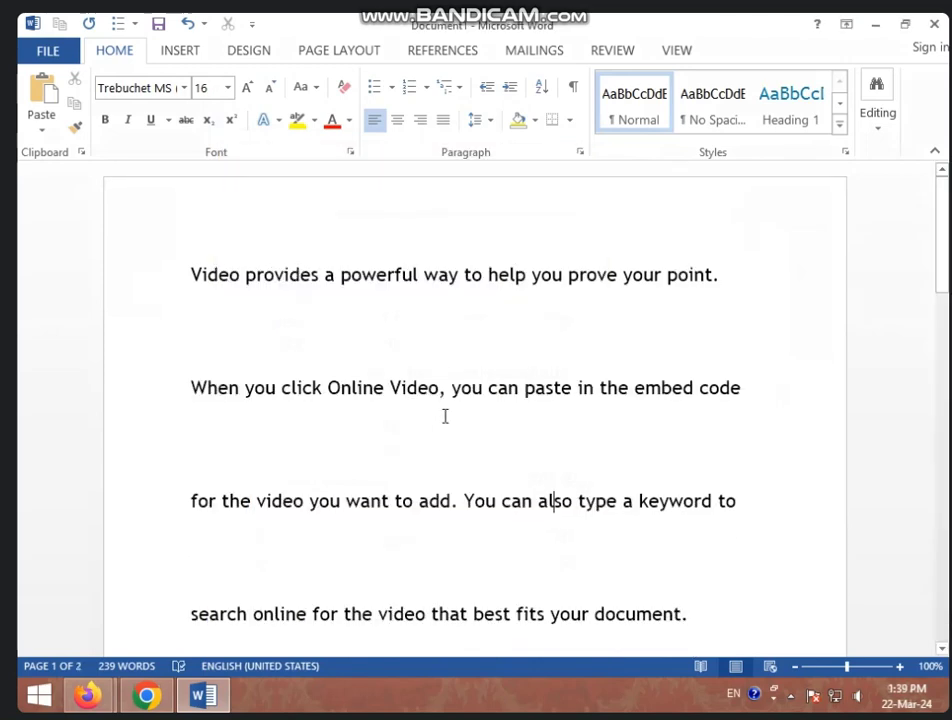
scroll(446, 455, "down", 3)
scroll(446, 455, "down", 2)
Set the first paragraph to 1.0 spacing, leaving the Paragraph dialog unchanged
scroll(474, 378, "up", 5)
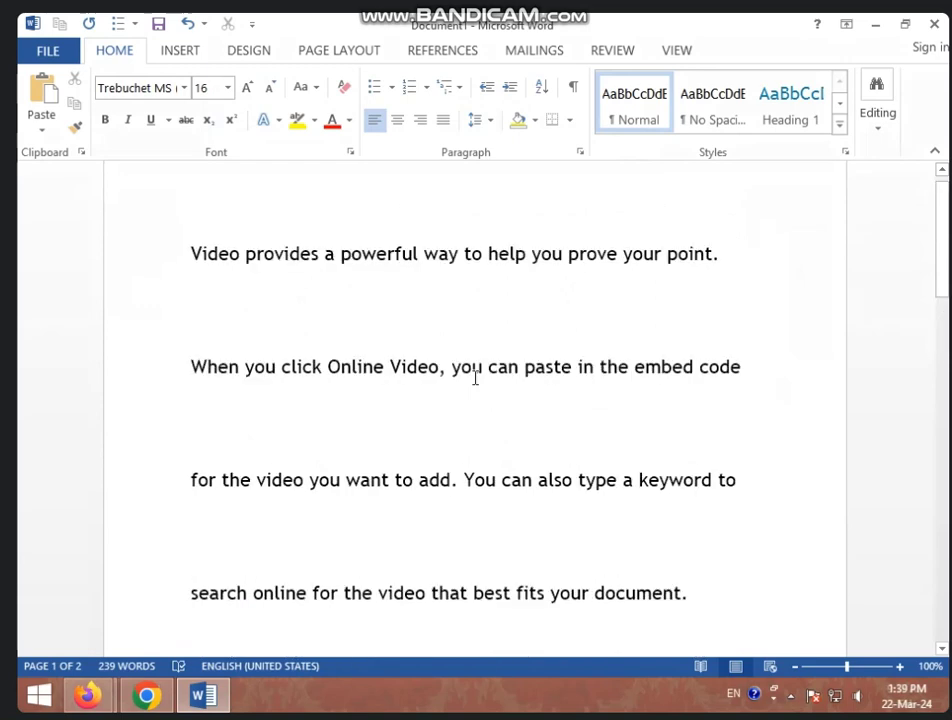
left_click(489, 121)
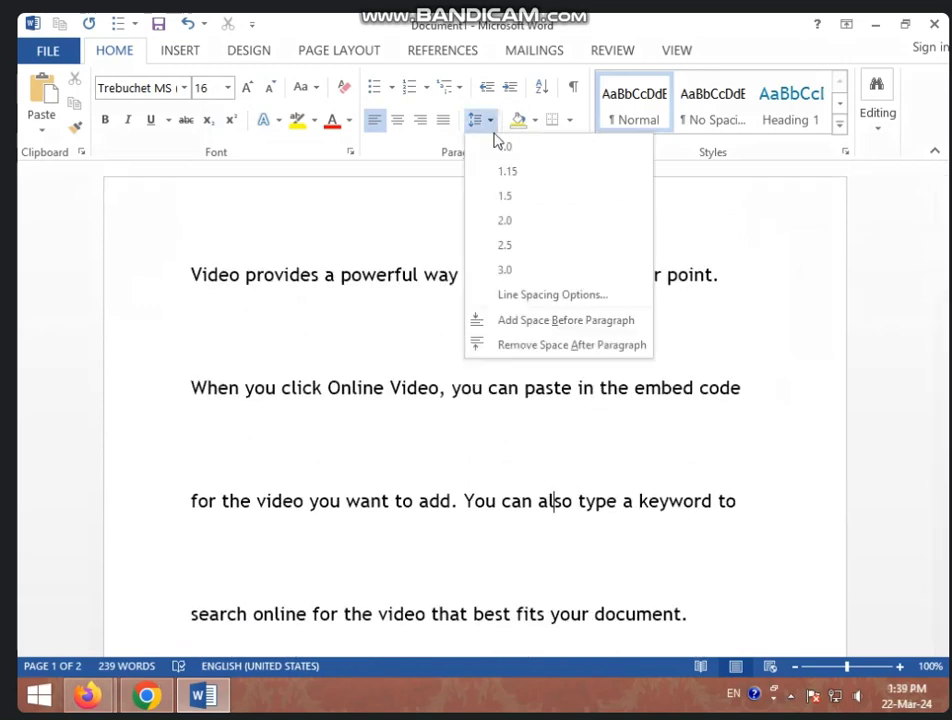
left_click(495, 147)
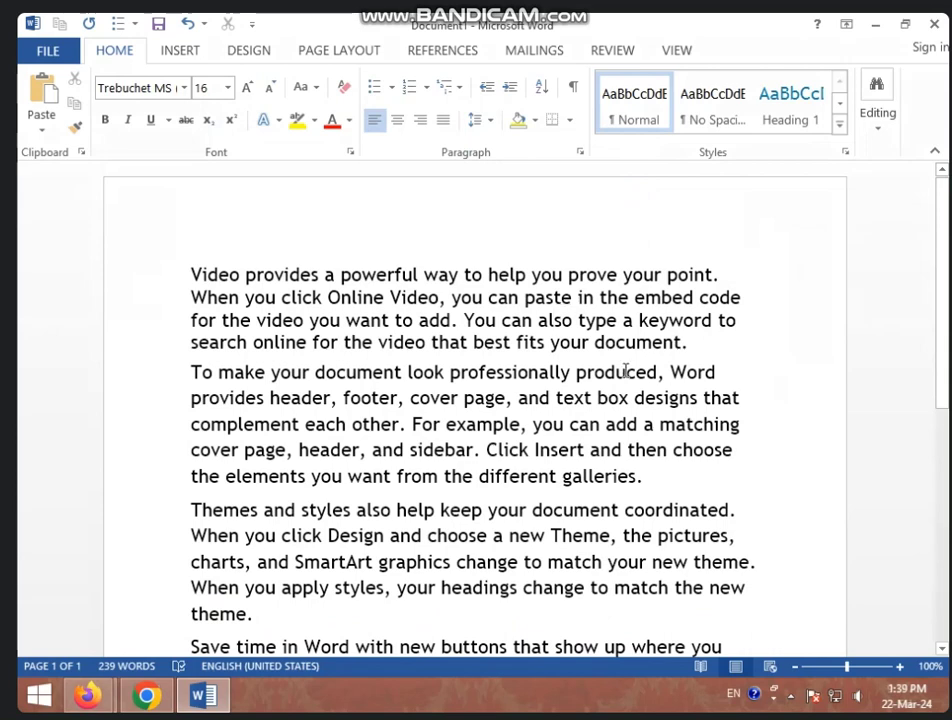
left_click(489, 121)
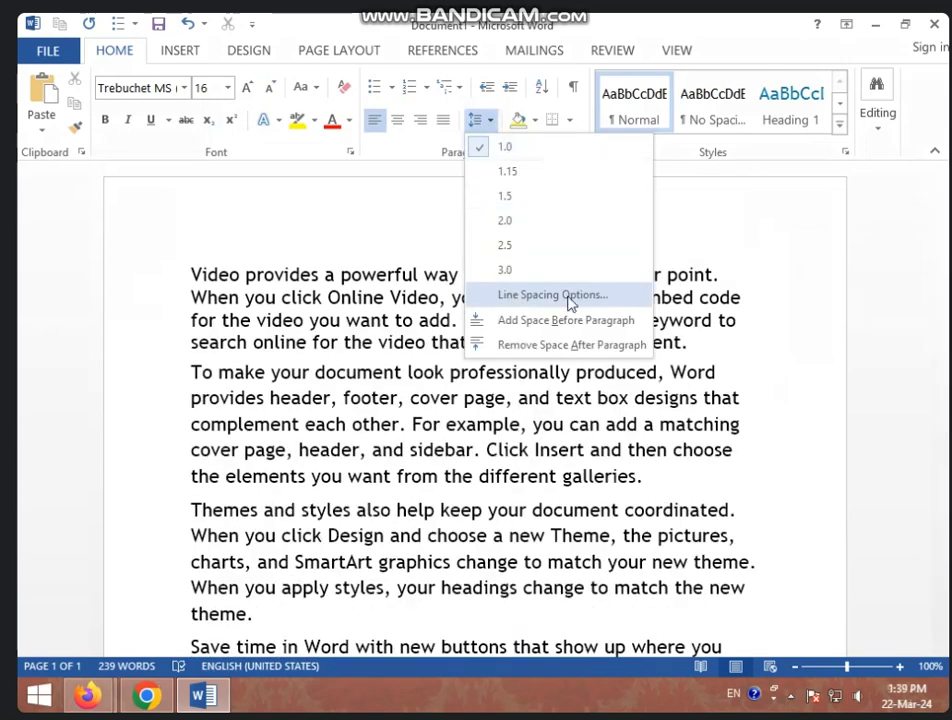
left_click(552, 295)
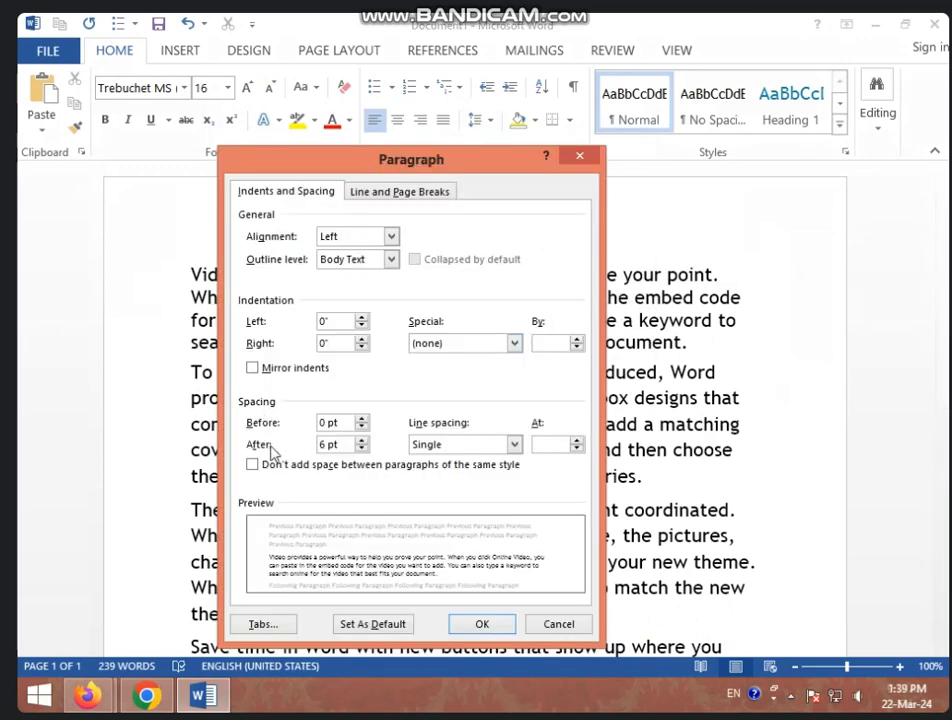
left_click(576, 150)
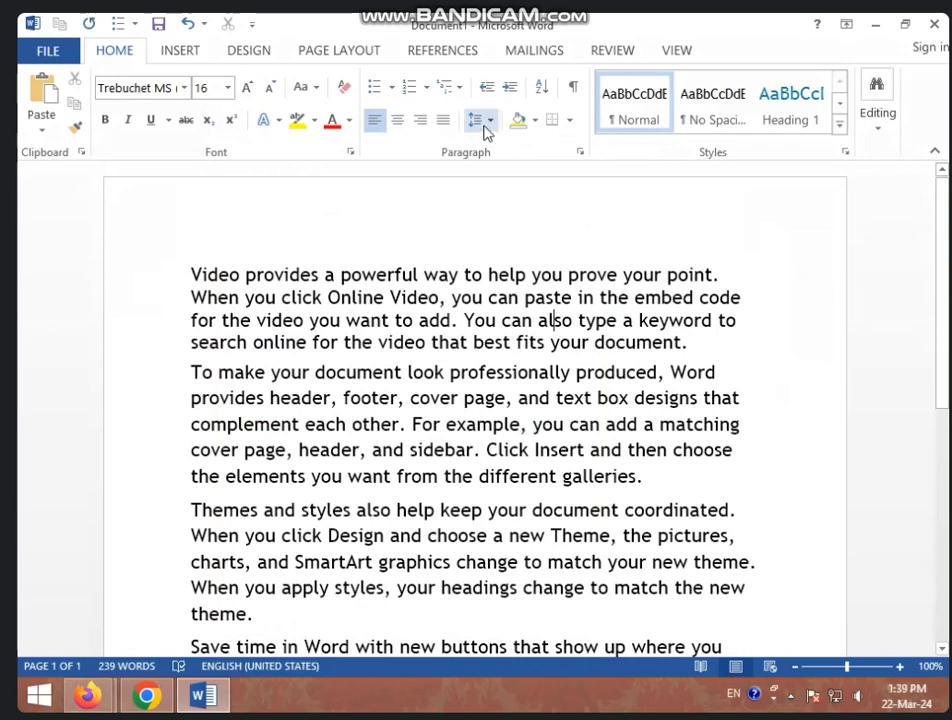
left_click(482, 121)
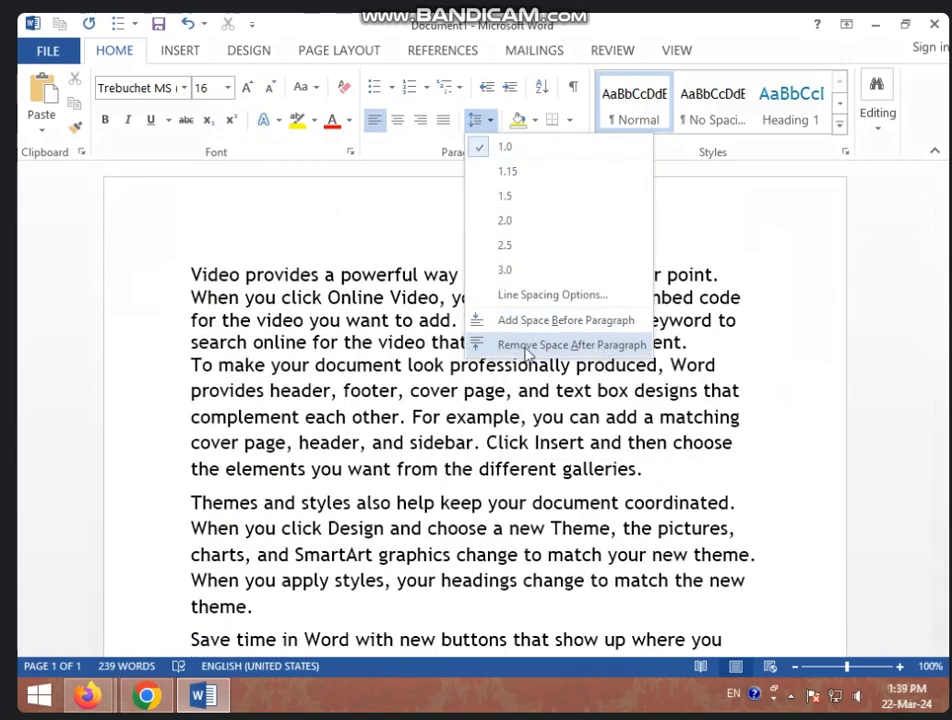
left_click(704, 310)
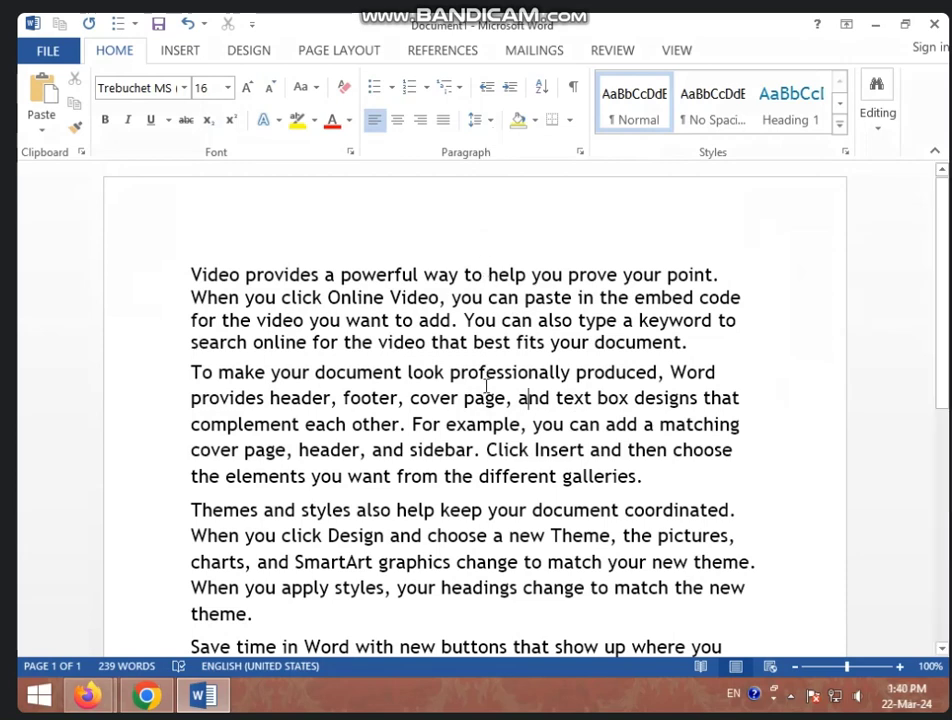
Remove the space after the paragraph ending 'different galleries.'
left_click(492, 121)
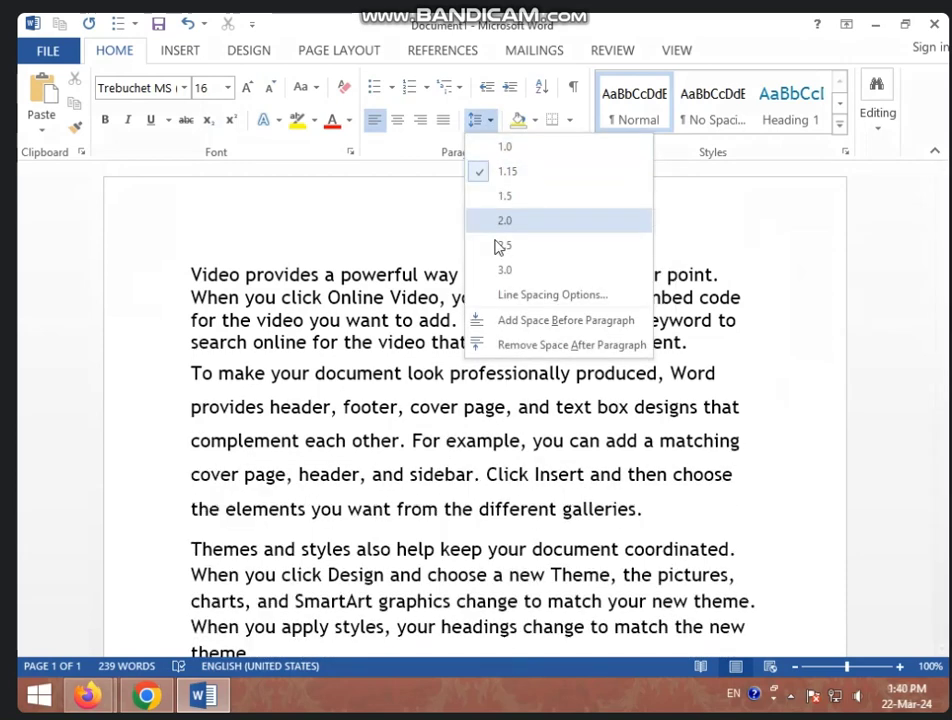
left_click(557, 346)
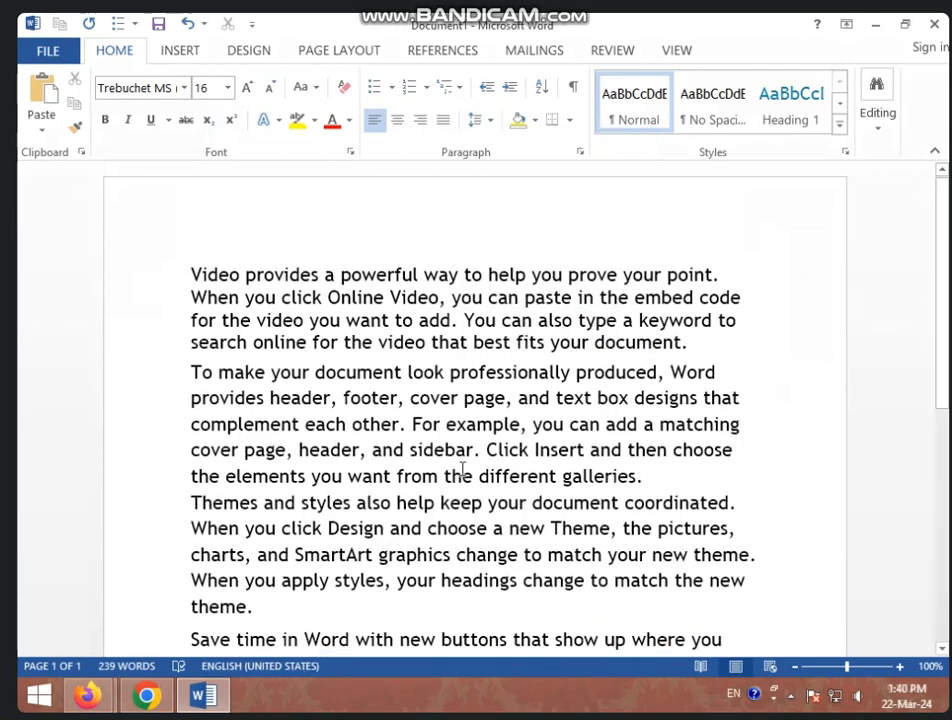
left_click(484, 120)
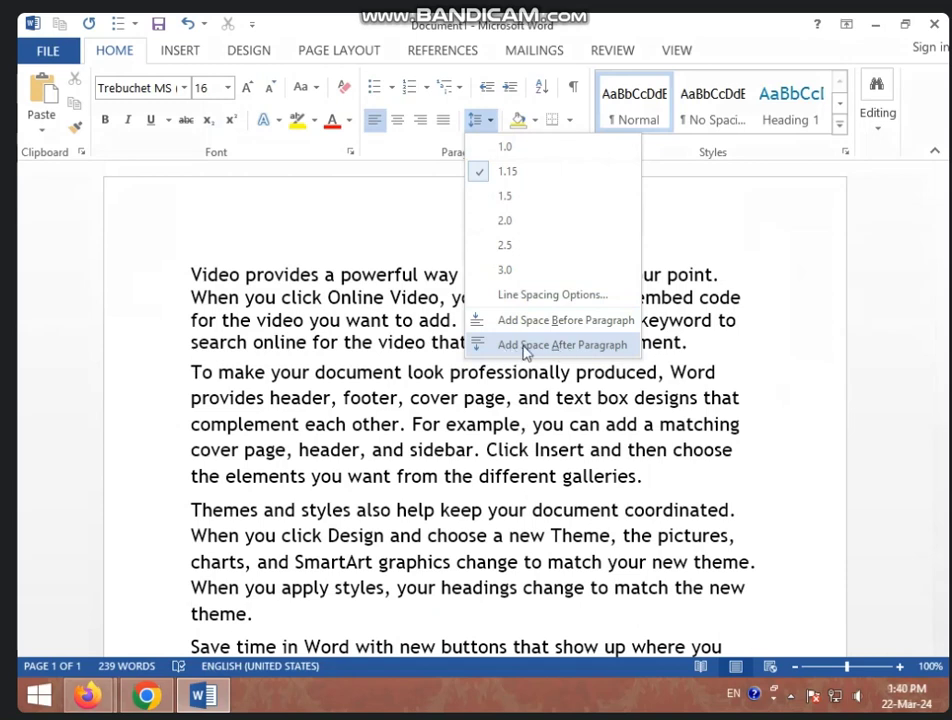
key("Escape")
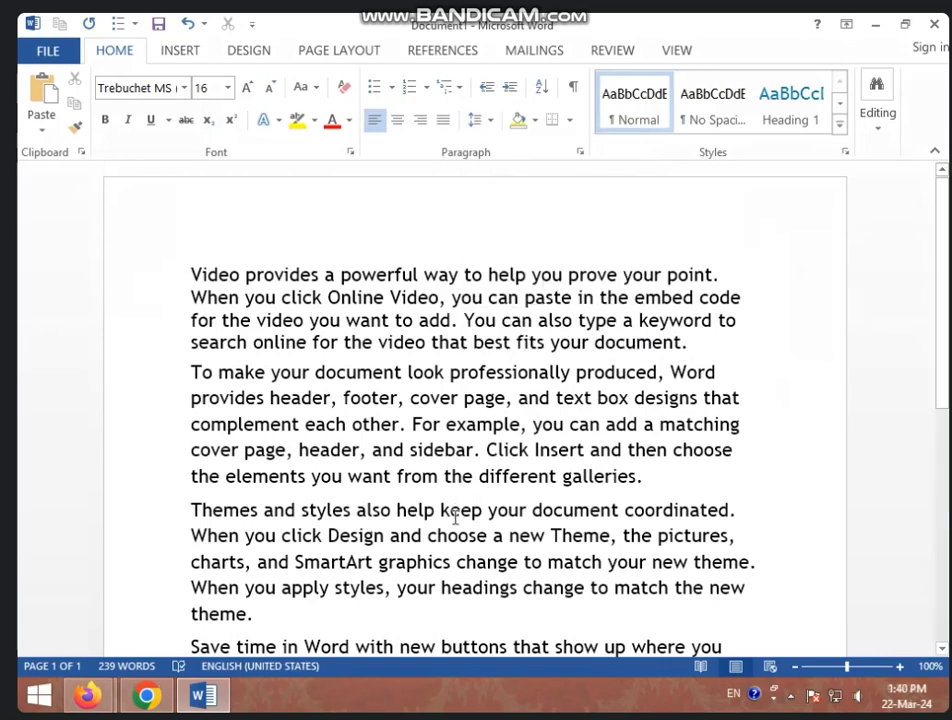
left_click(489, 120)
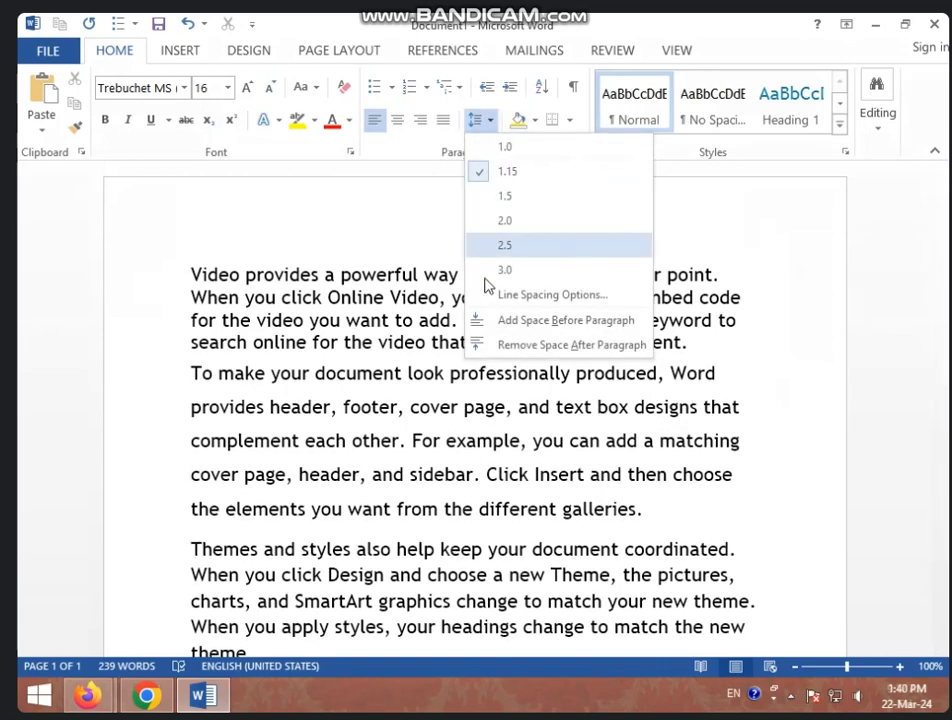
left_click(488, 345)
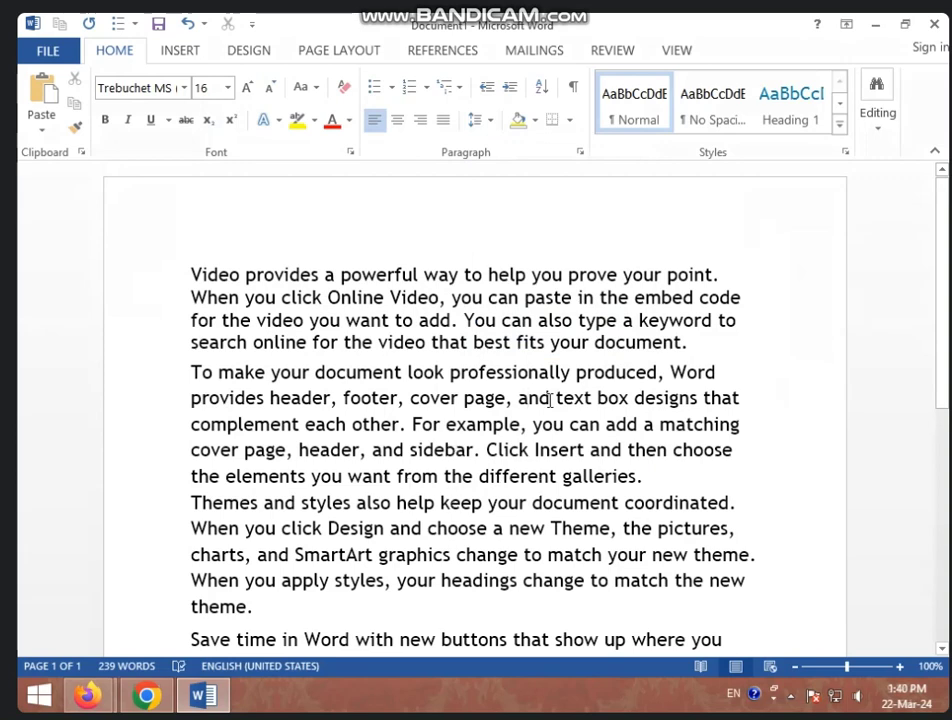
Try adding space before the paragraph, then remove it again
left_click(489, 121)
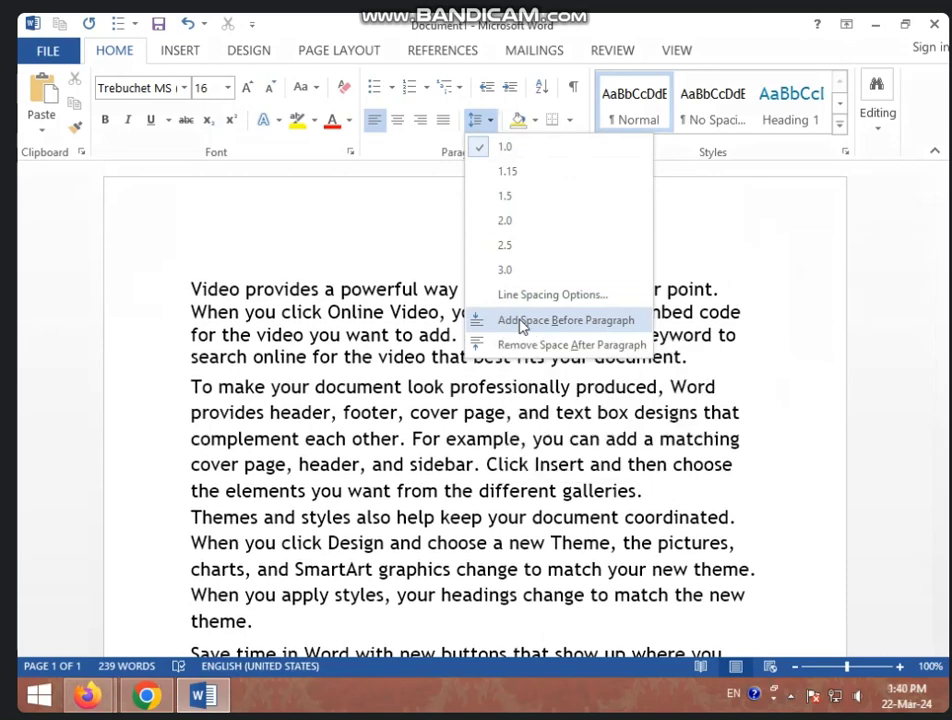
left_click(525, 322)
left_click(489, 121)
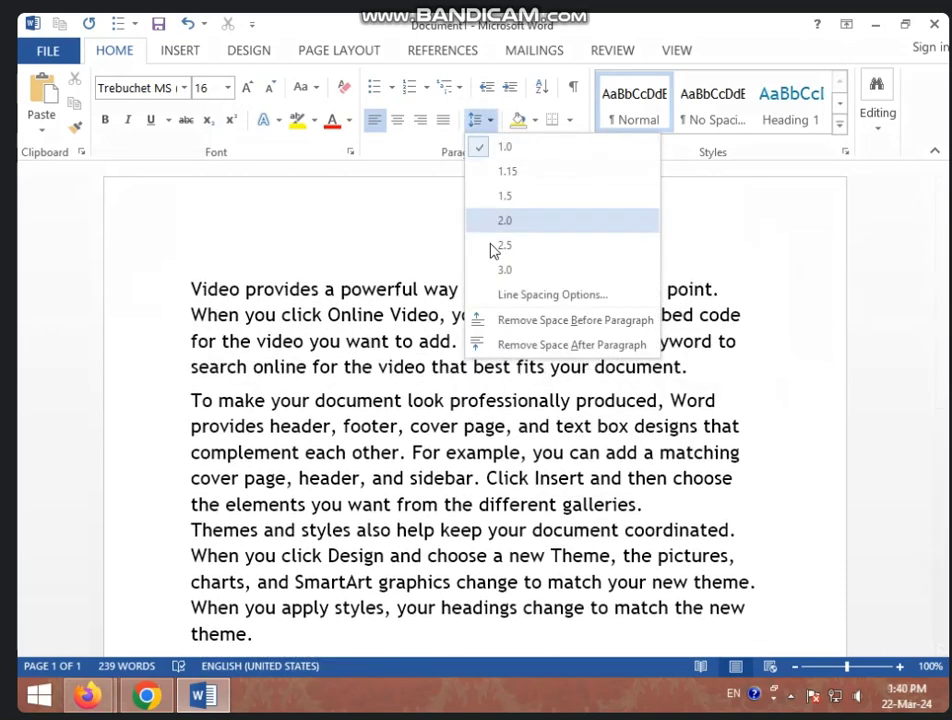
left_click(558, 322)
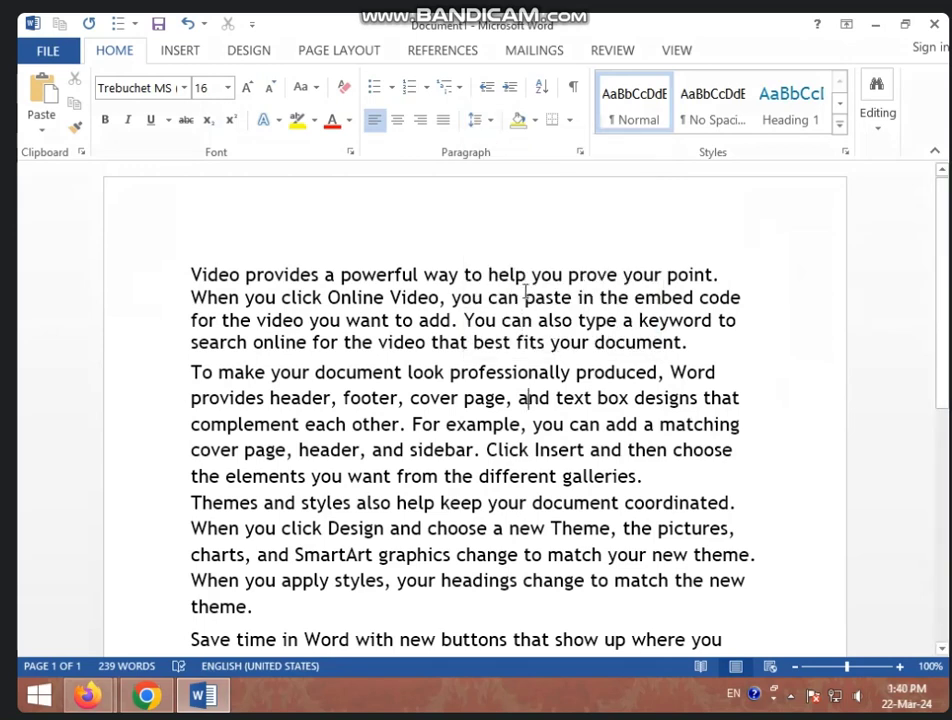
left_click(476, 120)
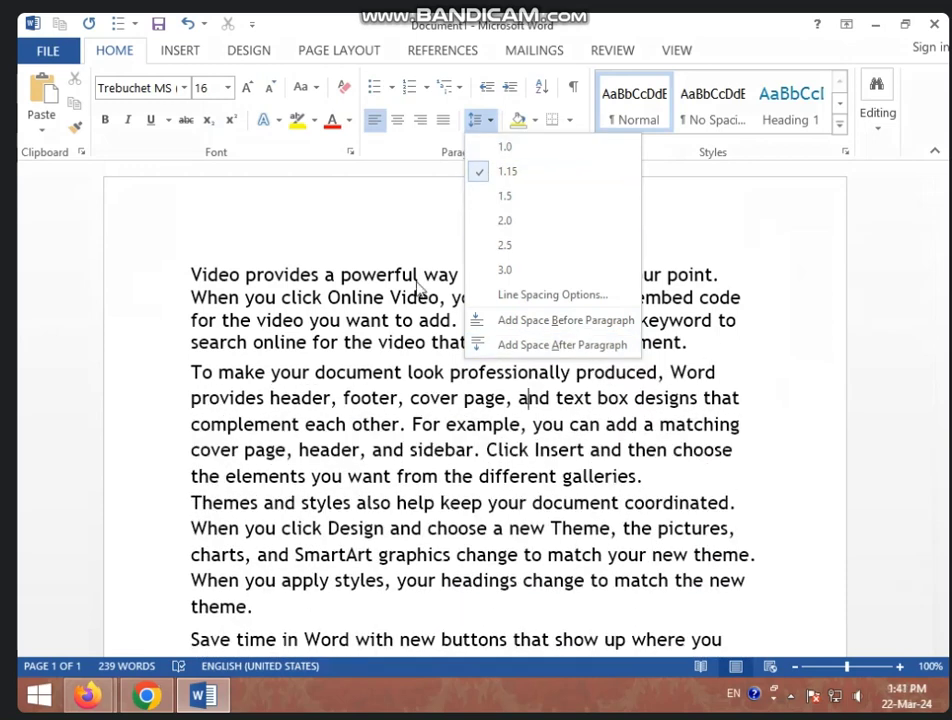
Dismiss the spacing menu and Sort dialog, then select all sample text and delete it
left_click(377, 345)
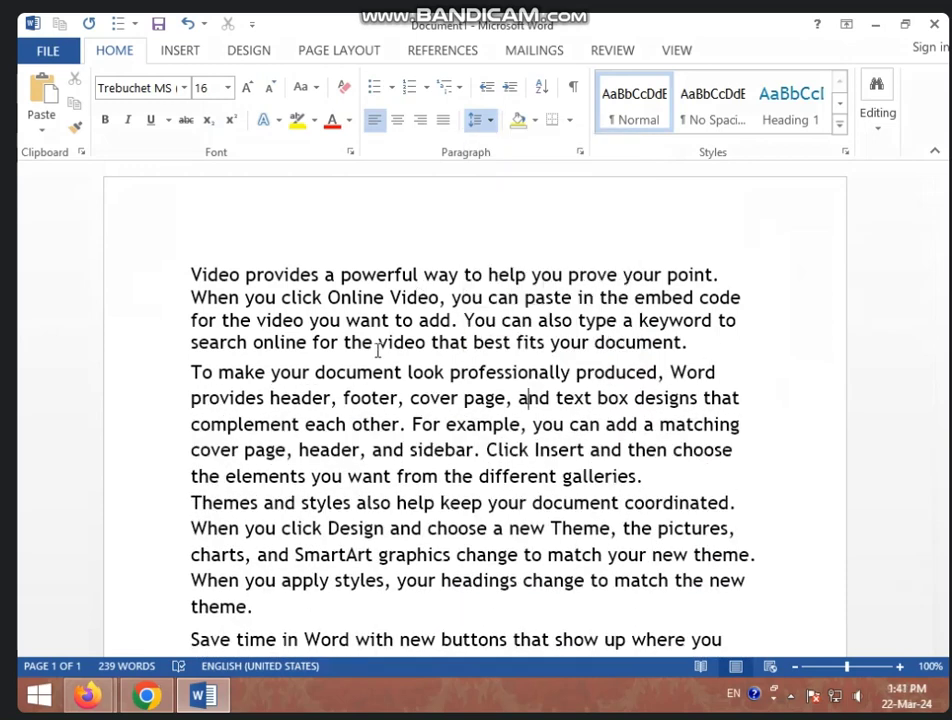
left_click(542, 92)
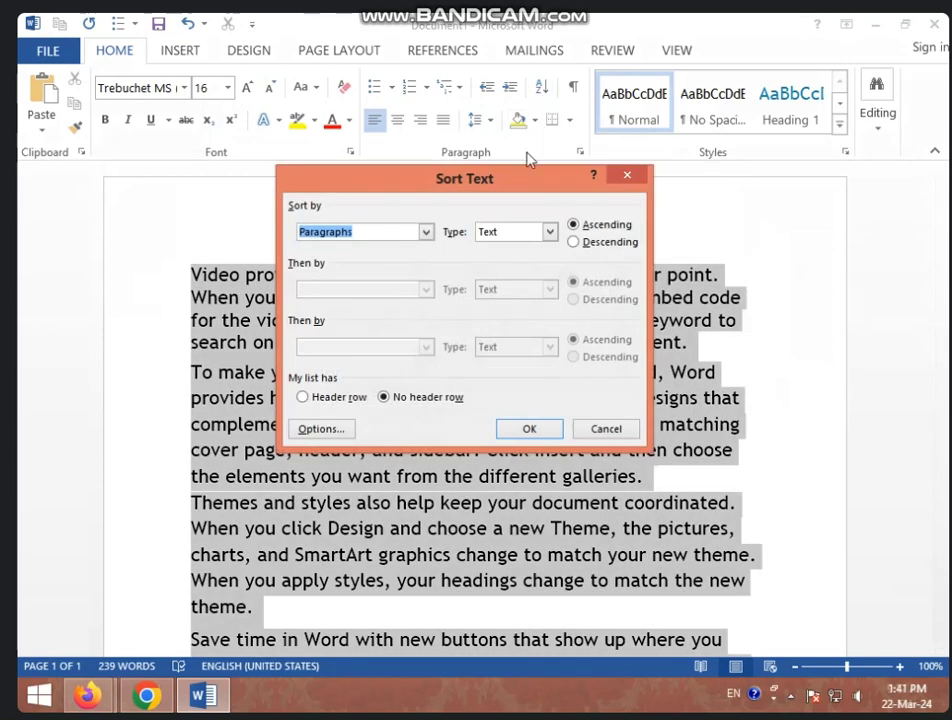
left_click(628, 177)
left_click(520, 397)
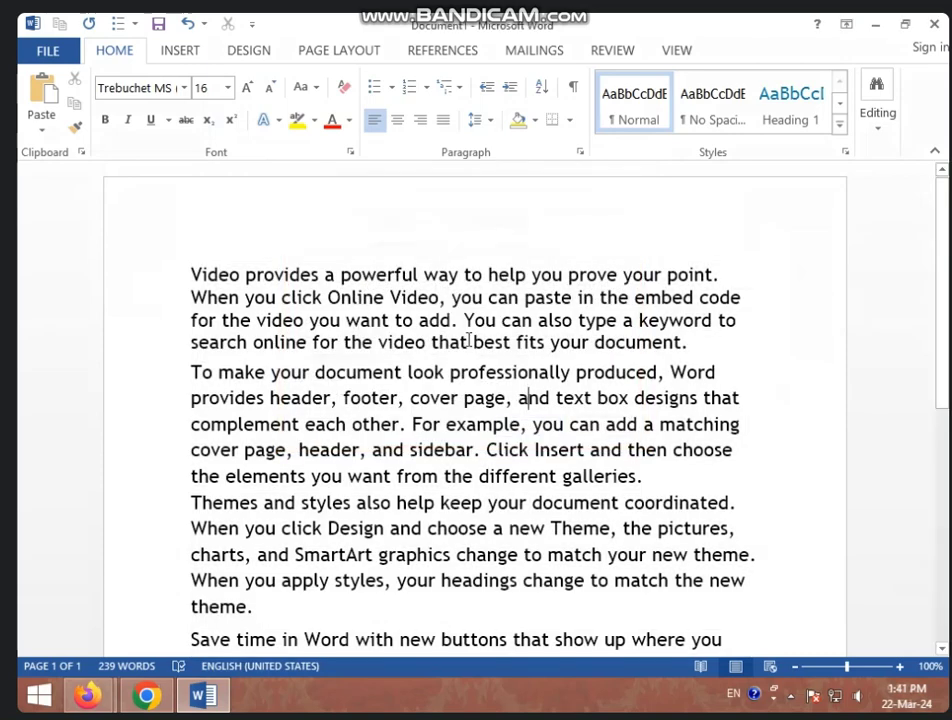
left_click_drag(191, 272, 755, 608)
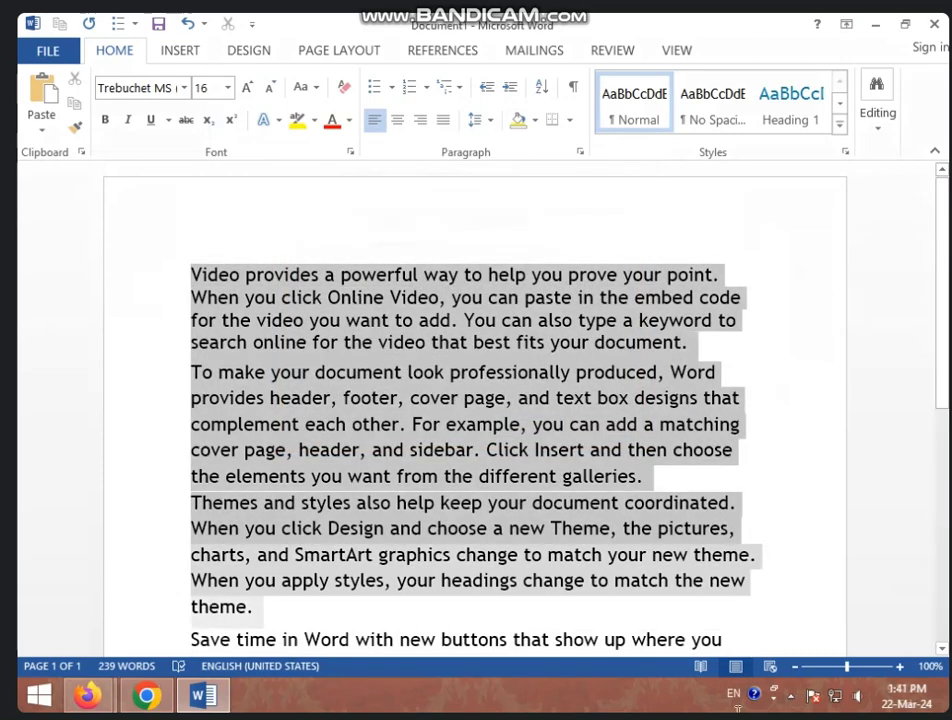
key("ctrl+a")
key("Delete")
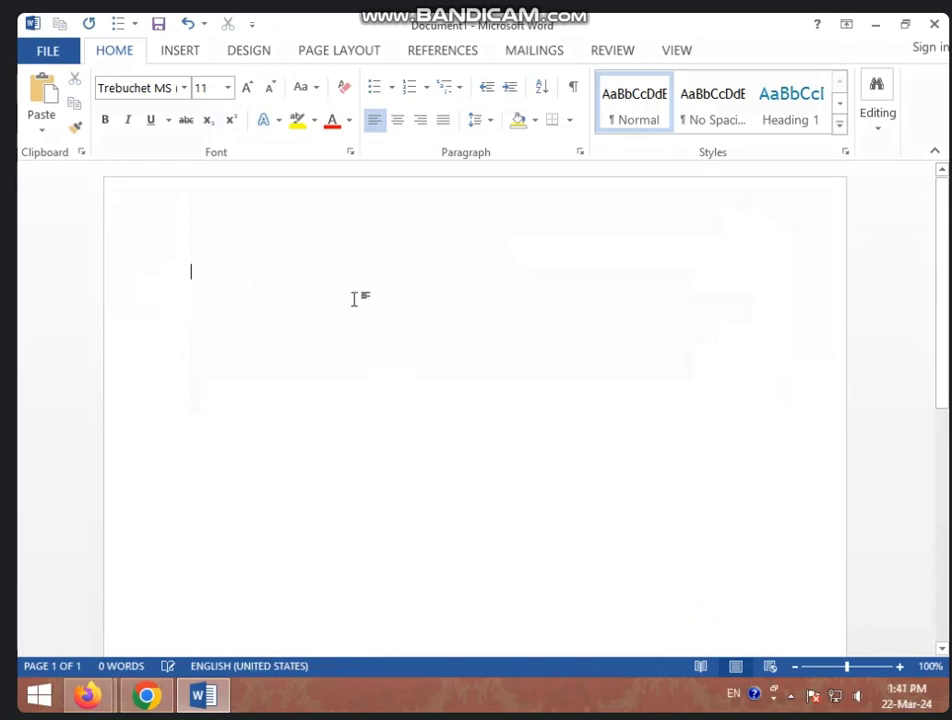
Set the font size to 22 and type the first names, one per line
left_click(247, 88)
left_click(247, 88)
left_click(247, 88)
left_click(247, 88)
left_click(247, 88)
left_click(247, 88)
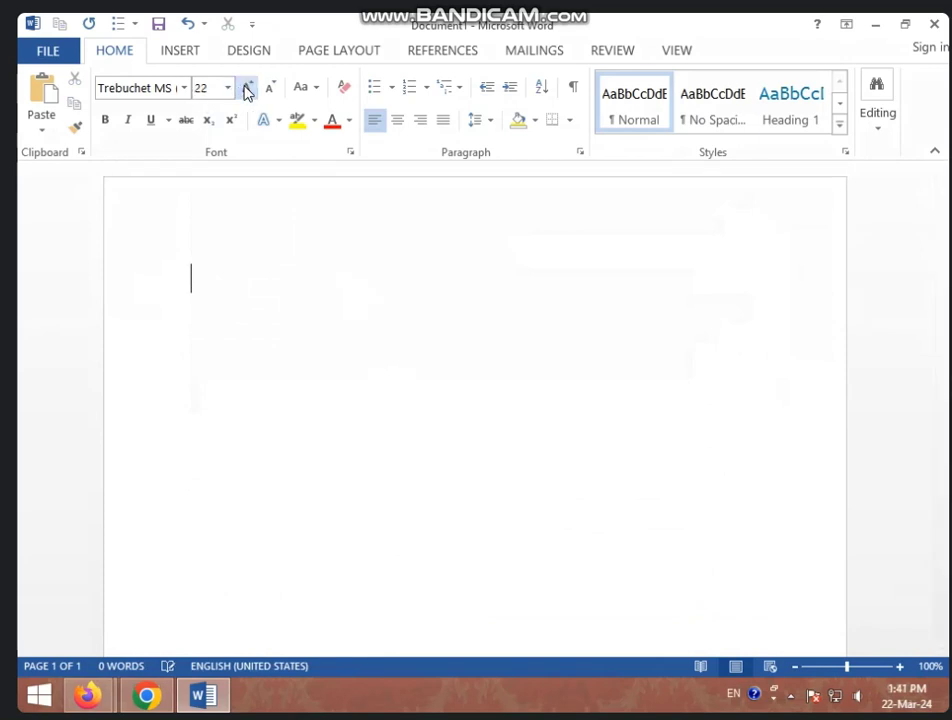
type("A")
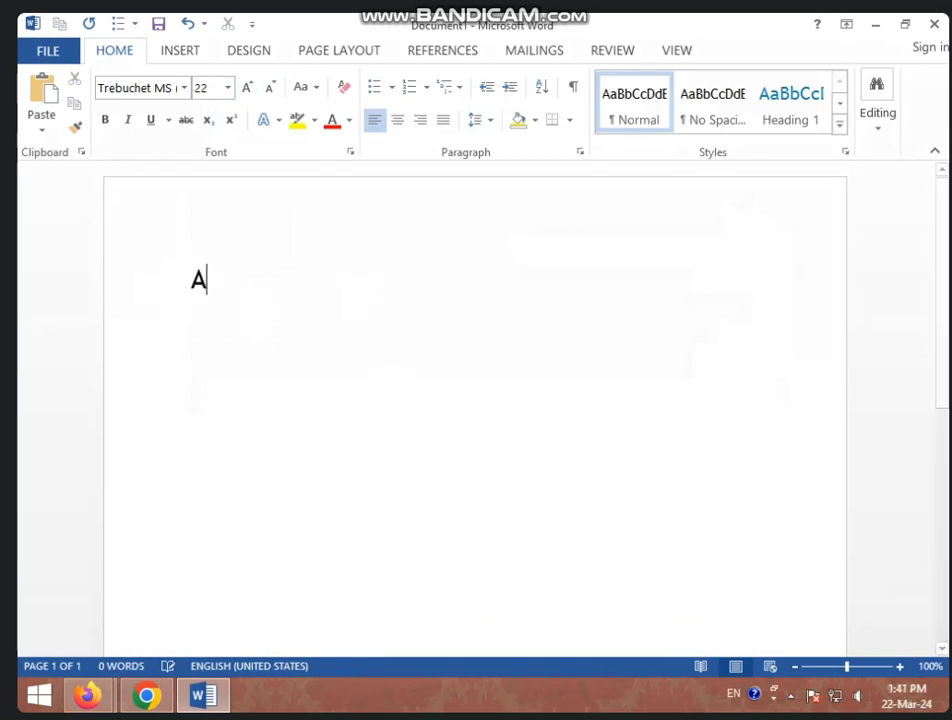
type("JAY ")
type("SUH")
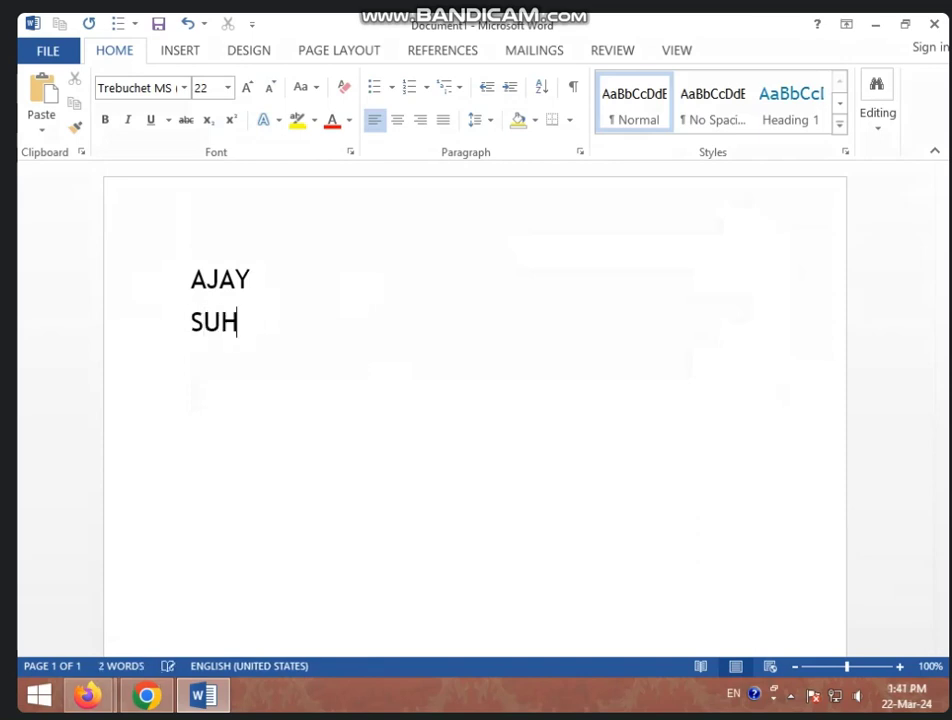
type("AN")
key("Return")
type("MOHAN")
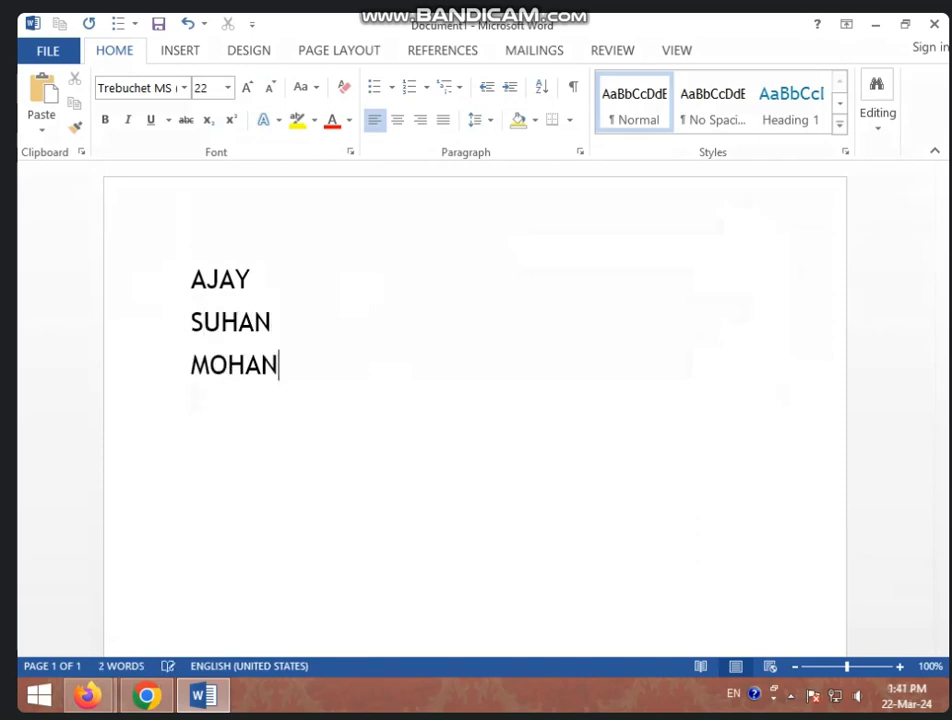
key("Return")
type("RAM")
key("Return")
type("S")
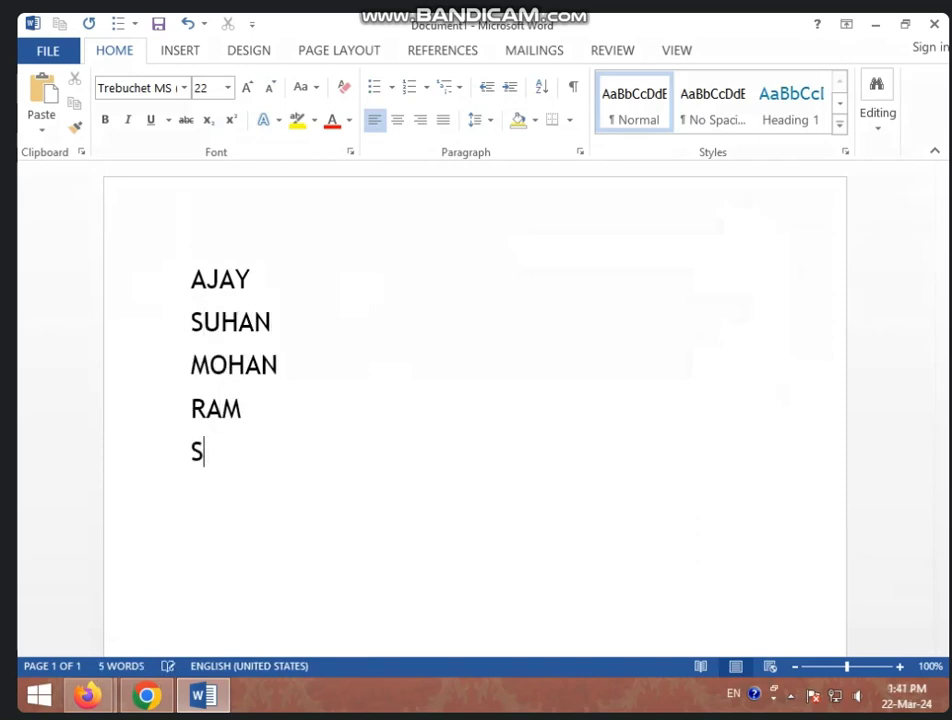
type("HYAM")
key("Return")
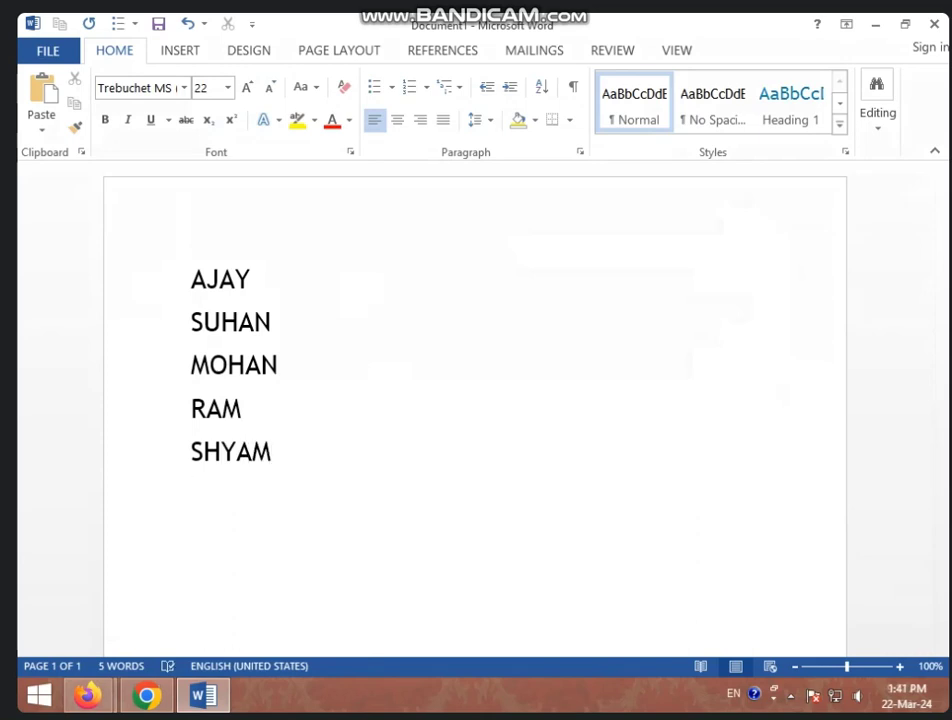
Type the remaining names on their own lines, correcting a typo
type("SEEMA")
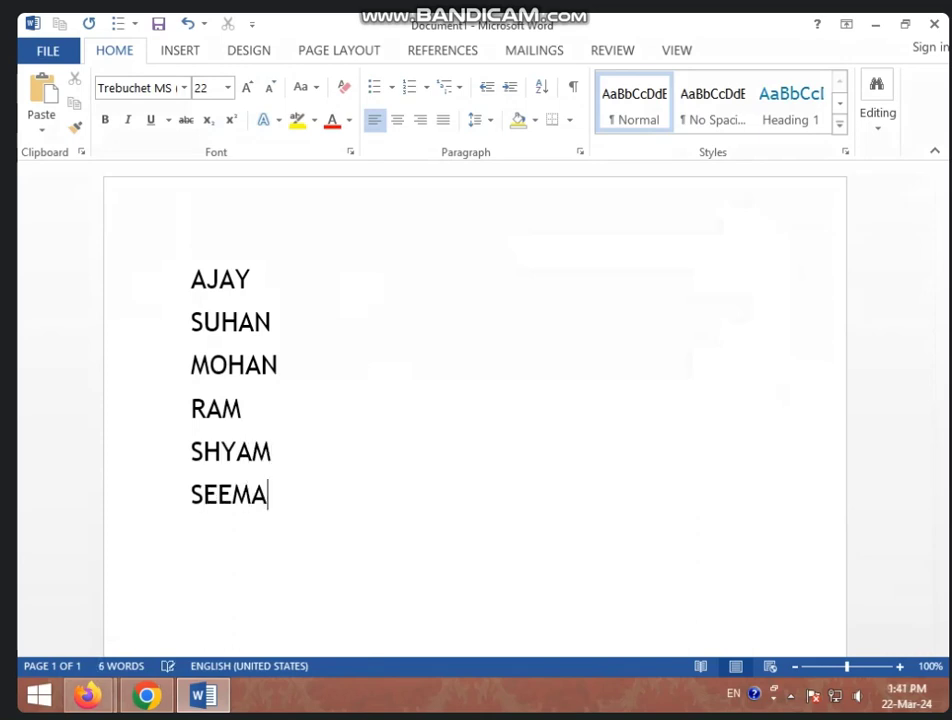
key("Return")
type("BHAR")
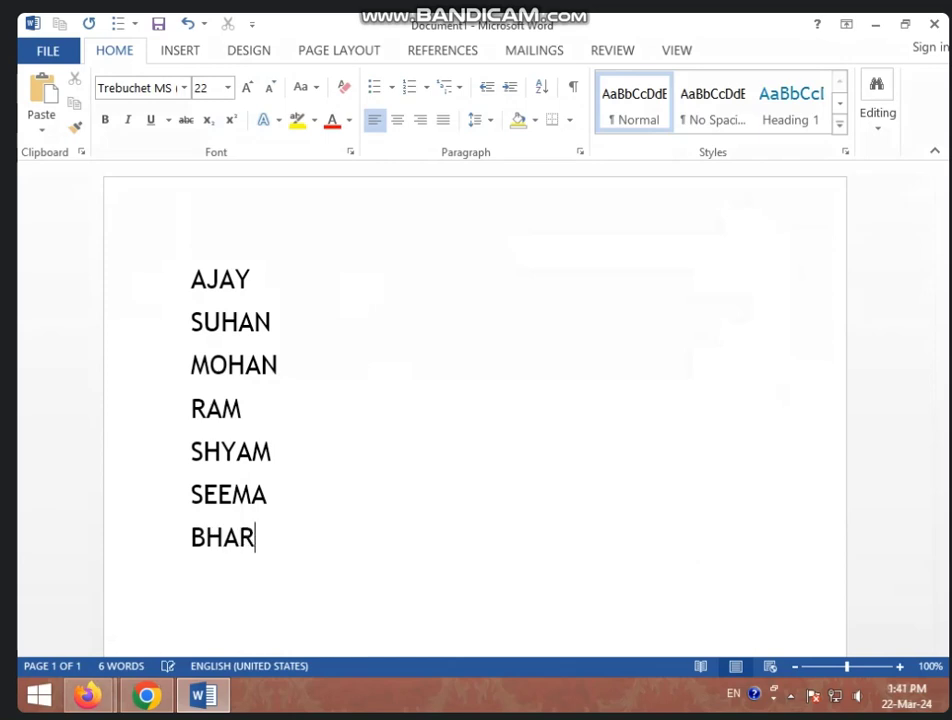
type("TI")
key("Return")
type("SWAR")
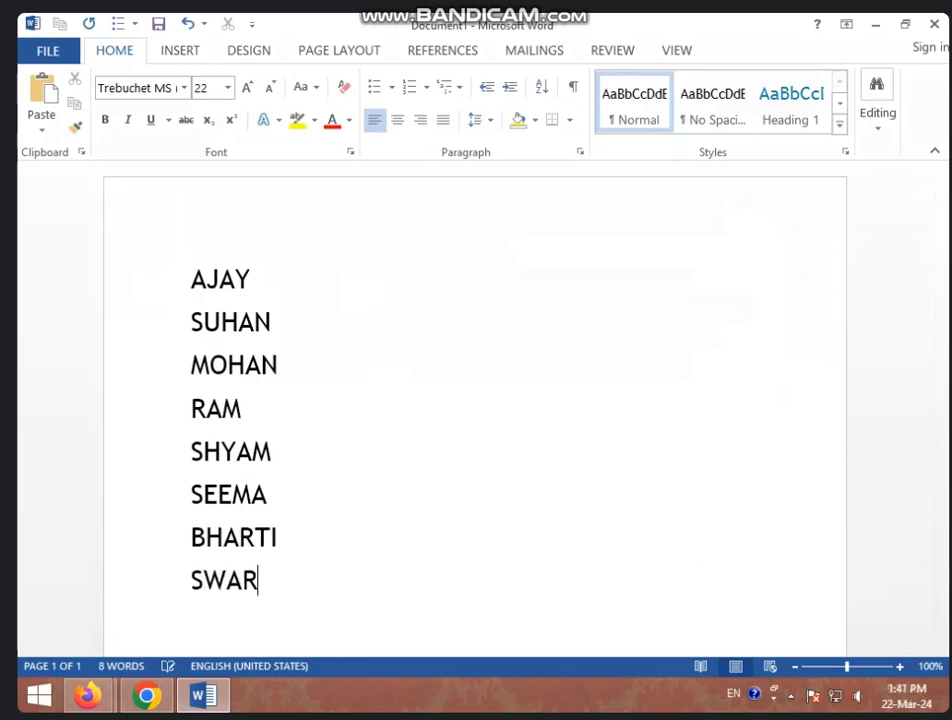
key("BackSpace")
type("TI ")
type("PR")
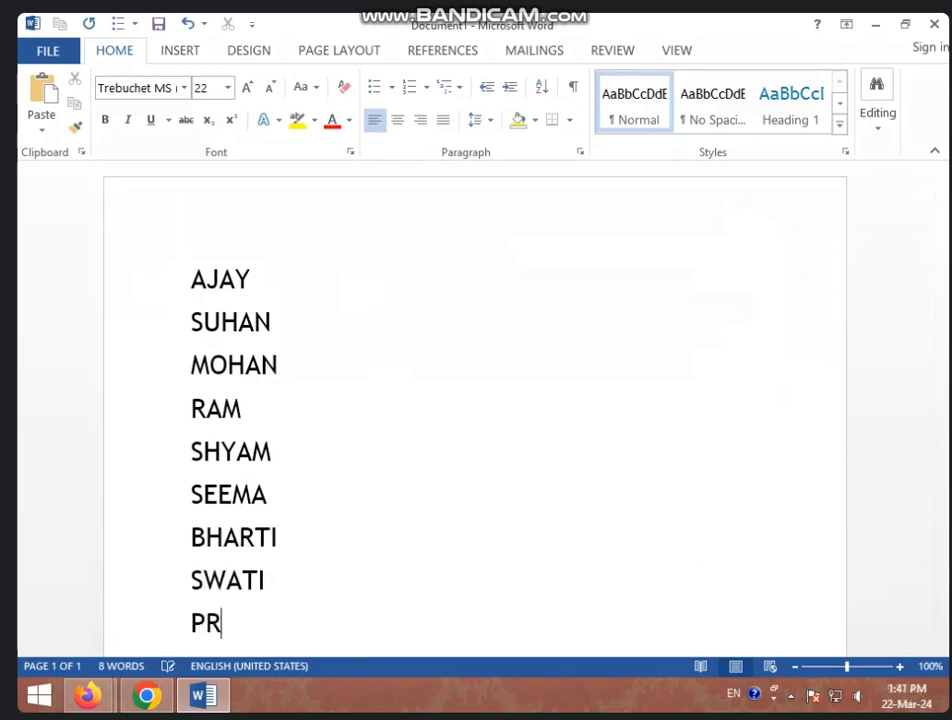
type("IYA")
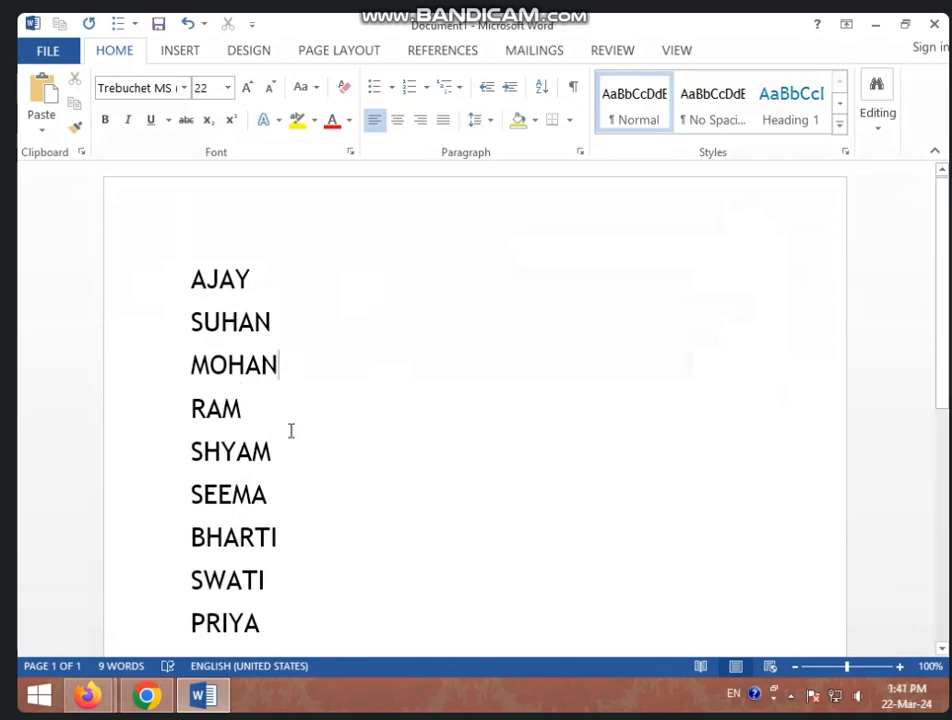
scroll(335, 372, "down", 1)
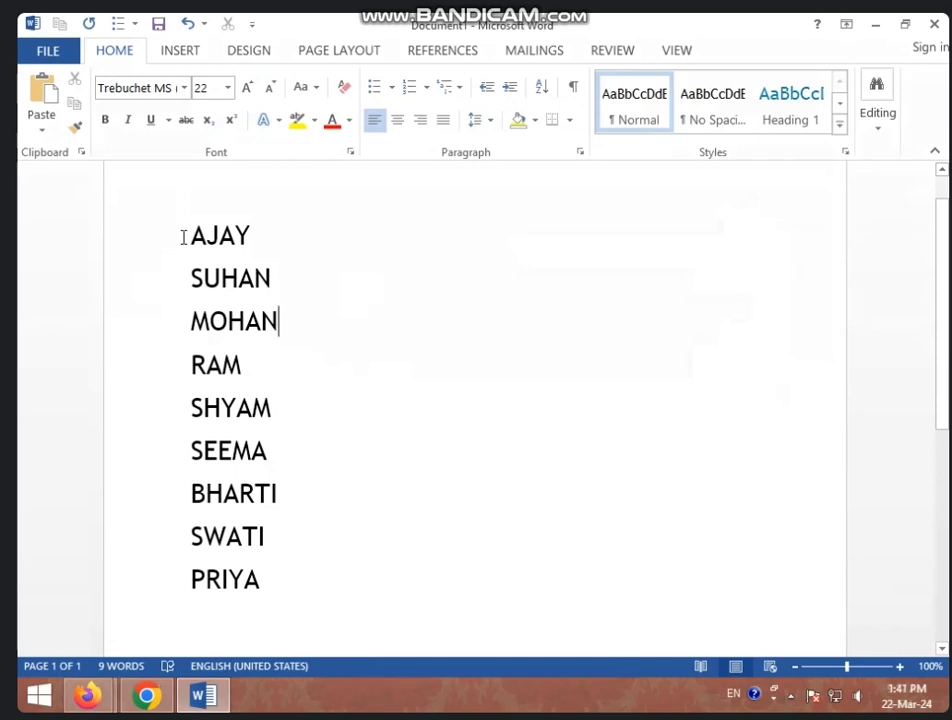
Sort the nine names by paragraphs as text in ascending order
left_click_drag(183, 237, 278, 580)
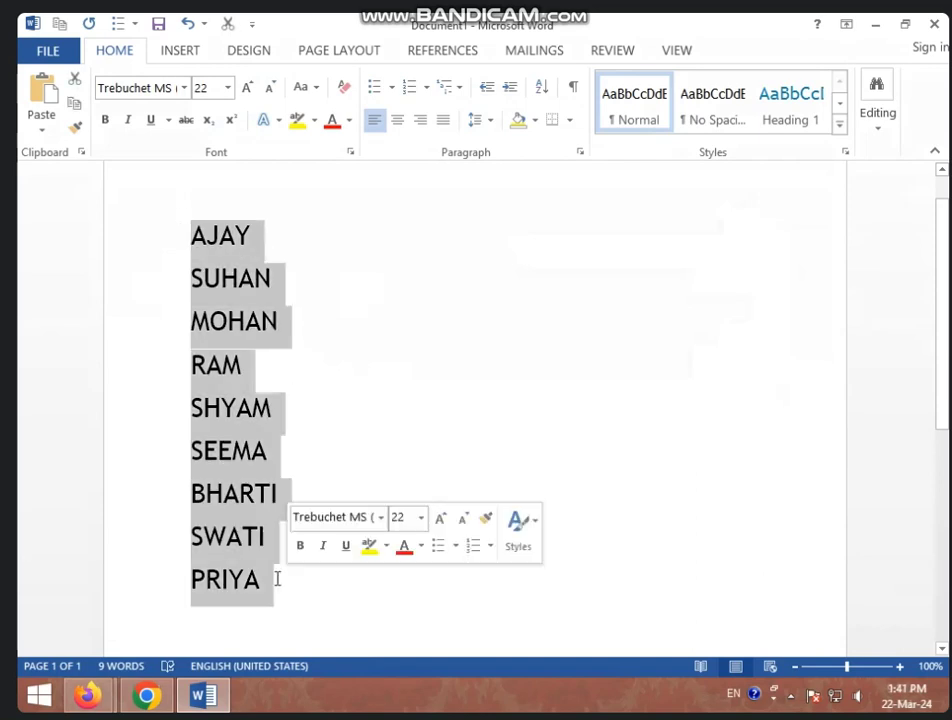
left_click(540, 92)
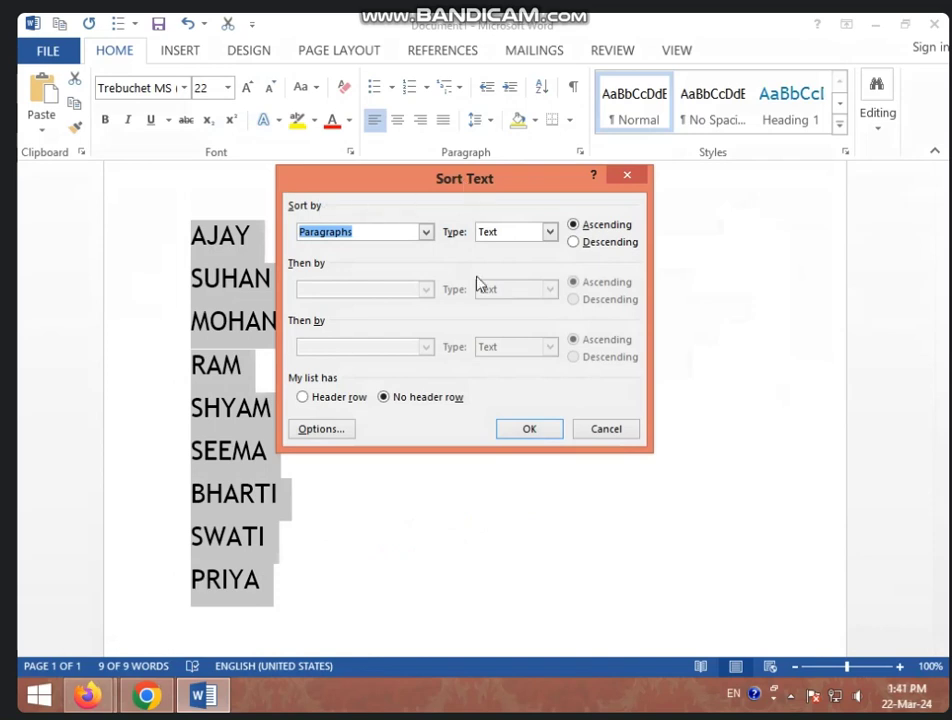
left_click(425, 233)
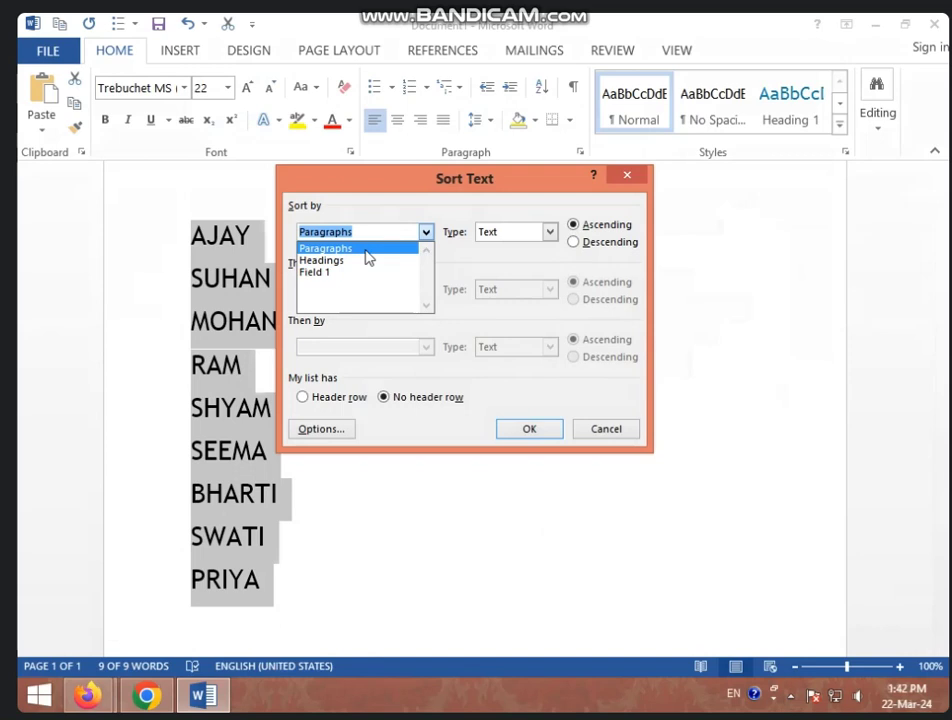
left_click(366, 252)
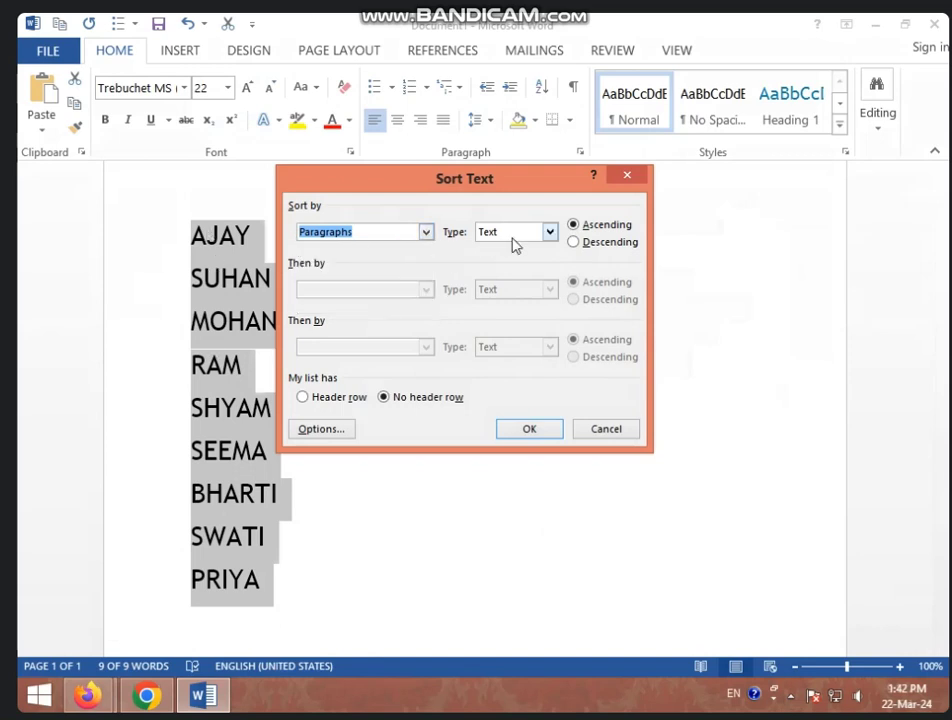
left_click(549, 232)
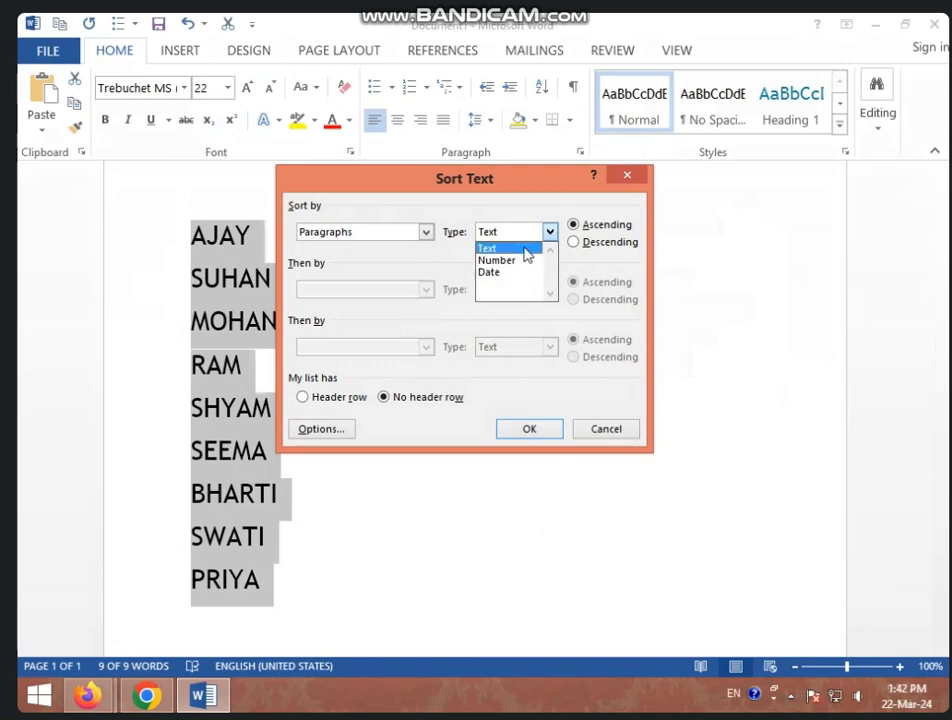
left_click(527, 252)
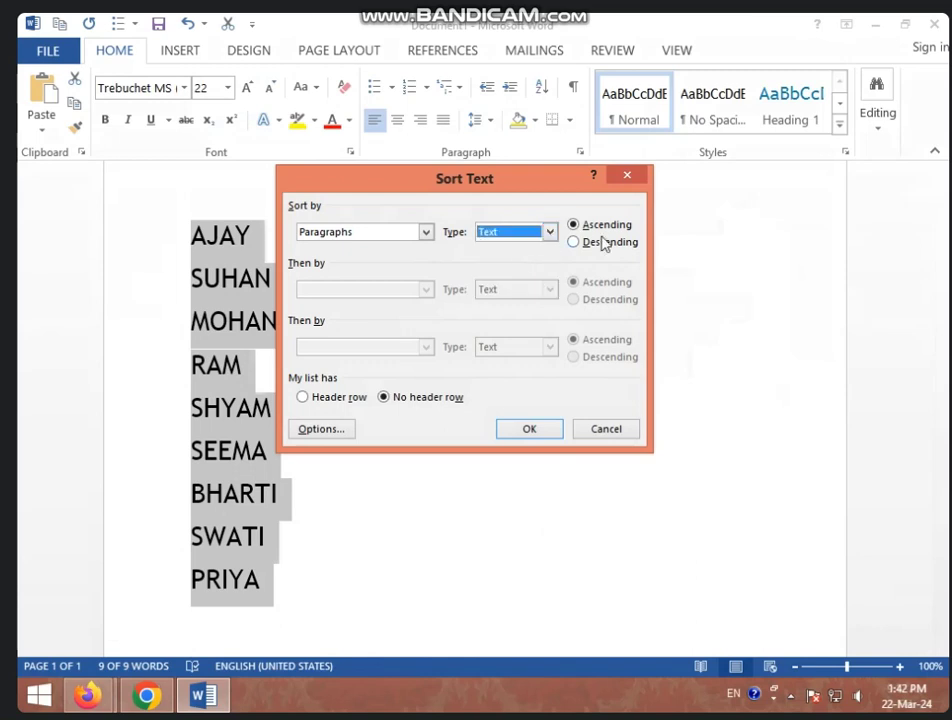
left_click(546, 433)
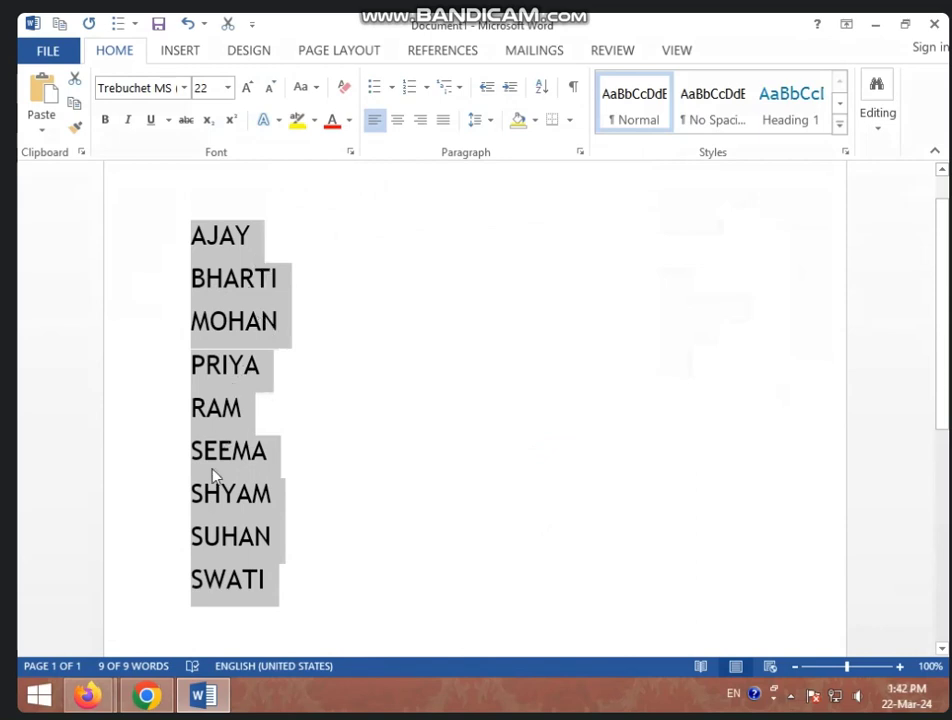
Re-sort the names in descending order
left_click(542, 88)
left_click(603, 244)
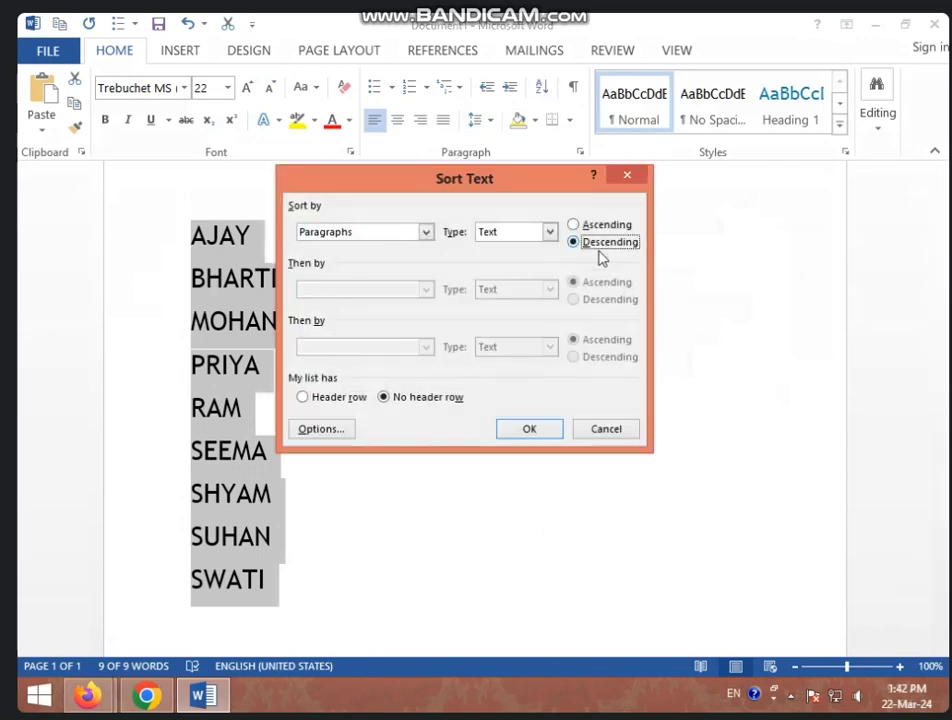
left_click(517, 437)
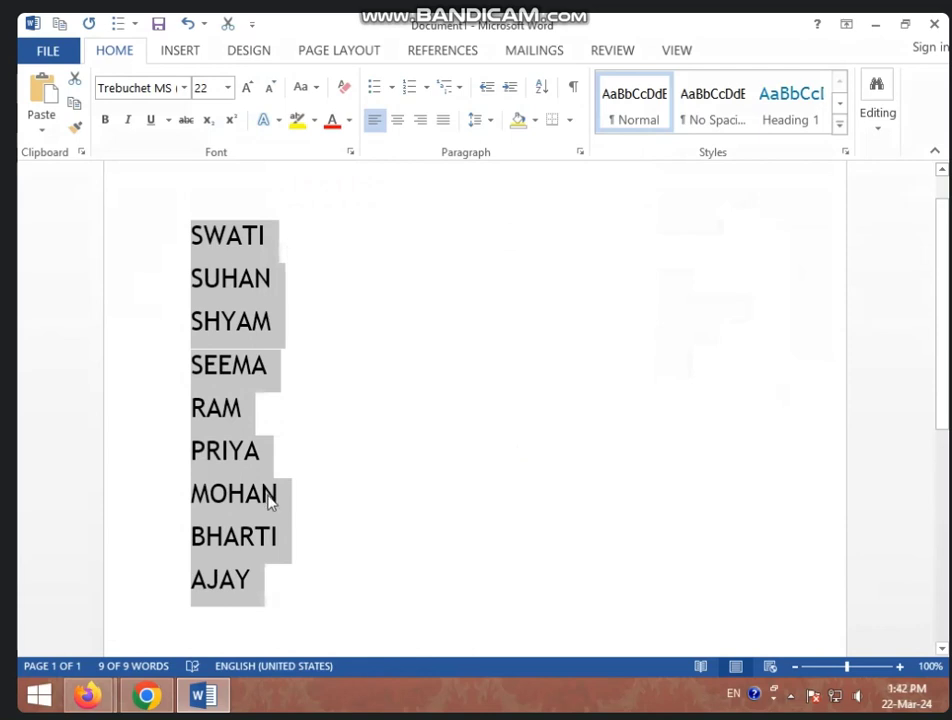
Replace the name list with the numbers 1 5 6 3 2 5 4 8 at size 18 and select them
key("Delete")
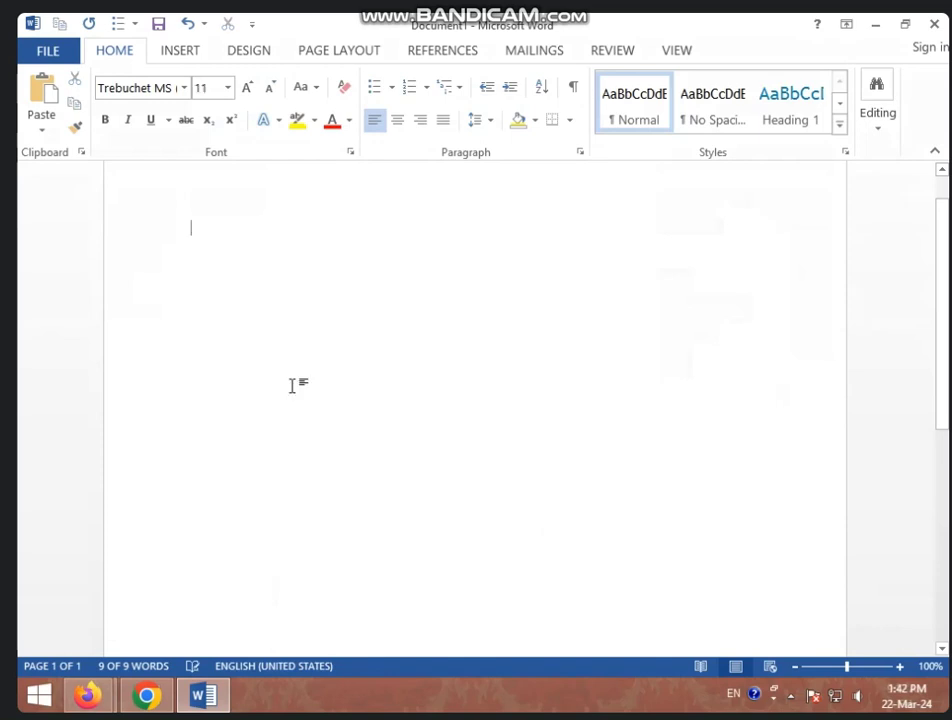
left_click(247, 88)
left_click(247, 88)
left_click(247, 88)
left_click(247, 88)
type("1")
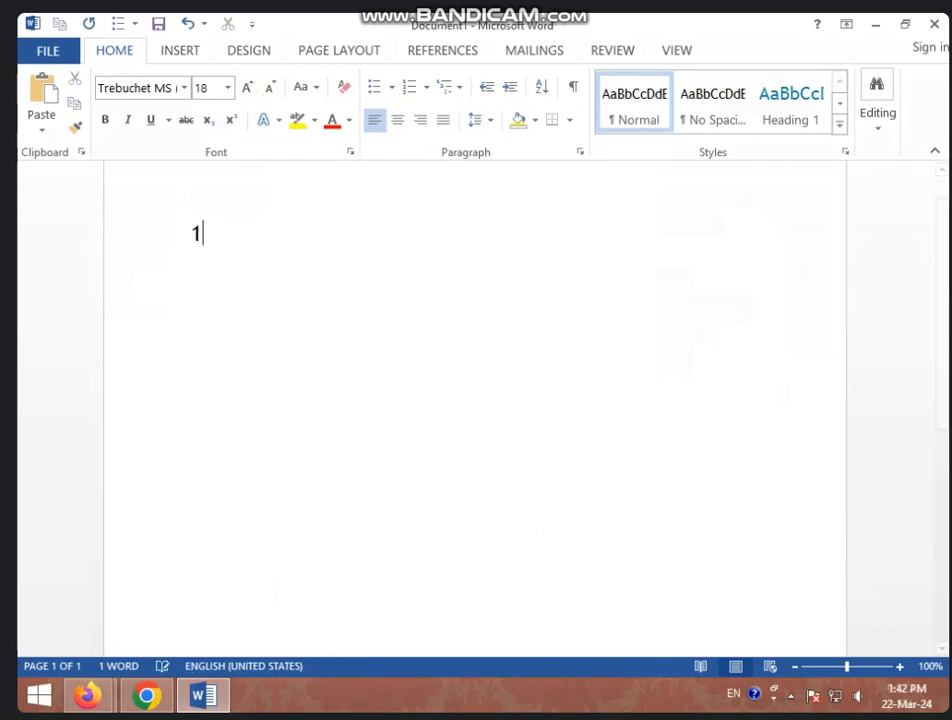
type(" 5 6 3 2 ")
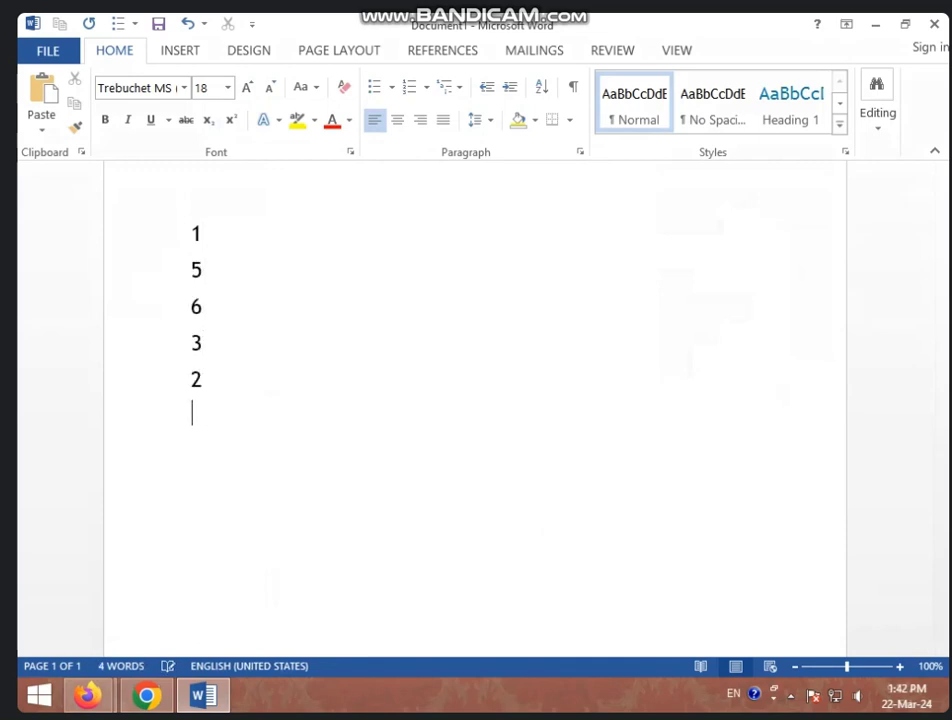
type("5 4 8")
key("Return")
left_click(193, 234)
left_click_drag(193, 234, 210, 495)
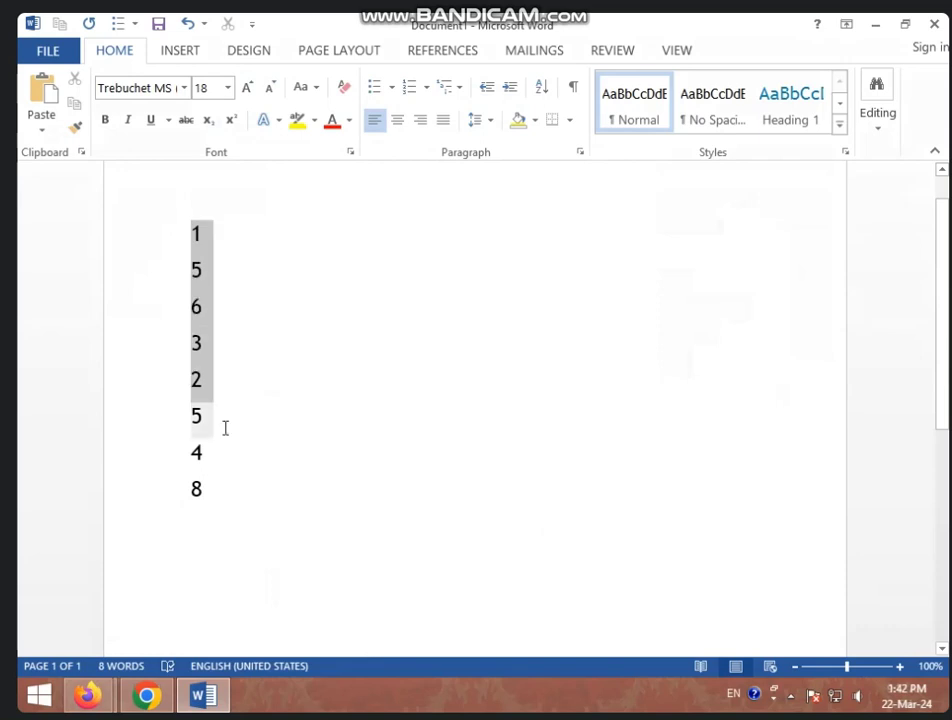
Sort the numbers ascending, then re-sort them descending from 8 down to 1
left_click(537, 90)
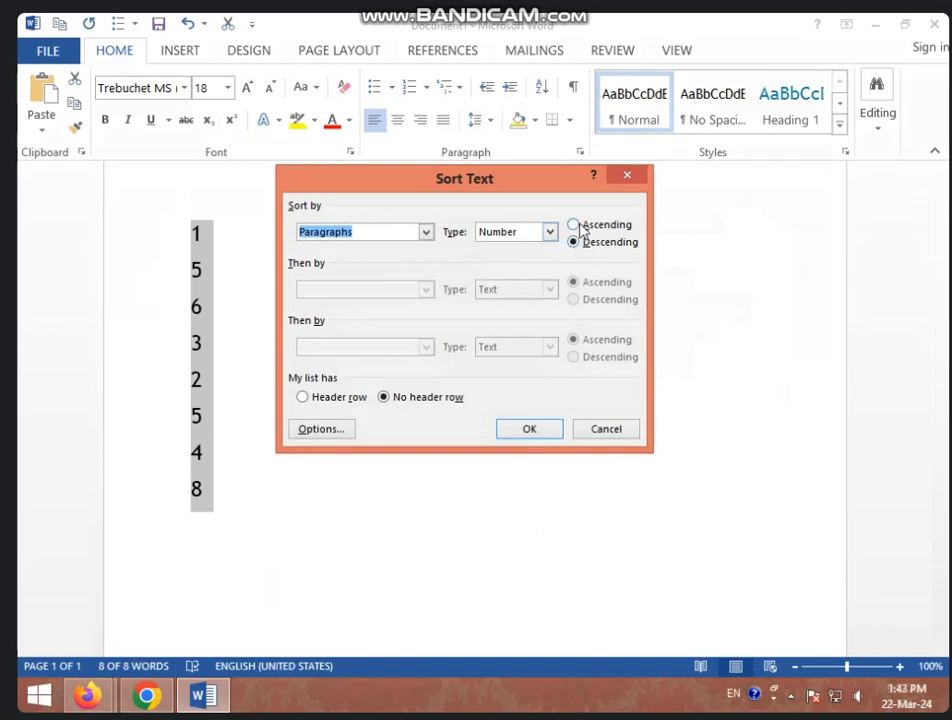
left_click(582, 227)
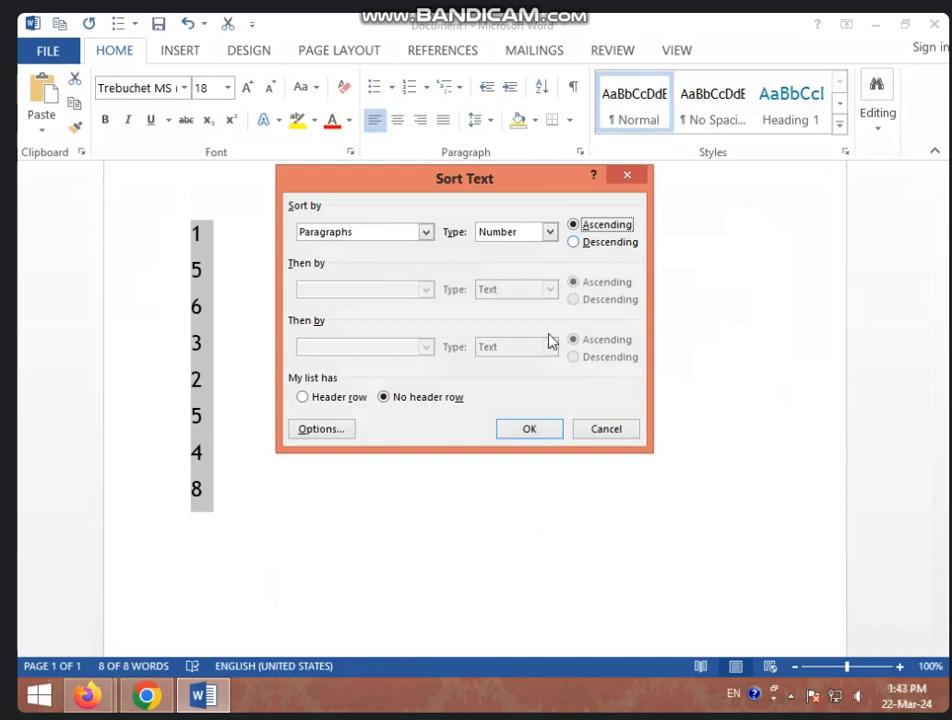
left_click(528, 430)
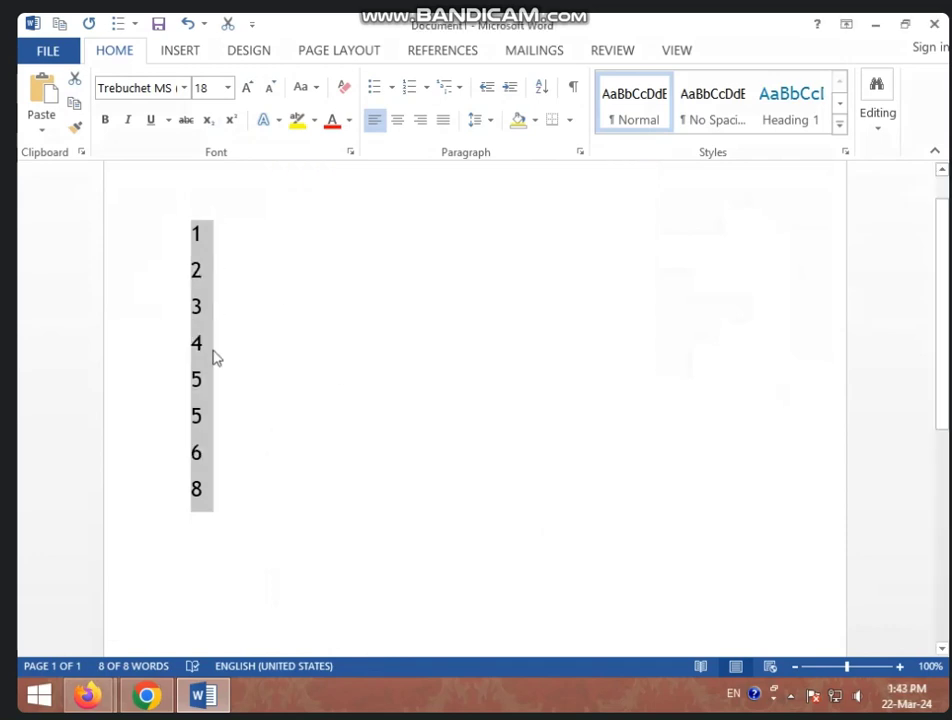
left_click(542, 90)
left_click(573, 242)
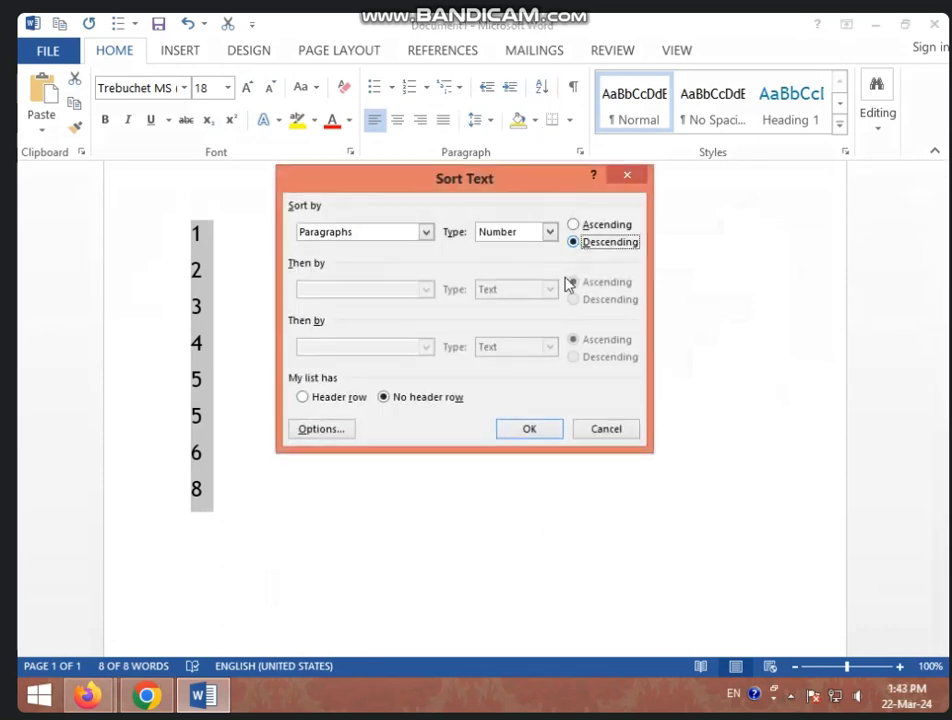
left_click(528, 428)
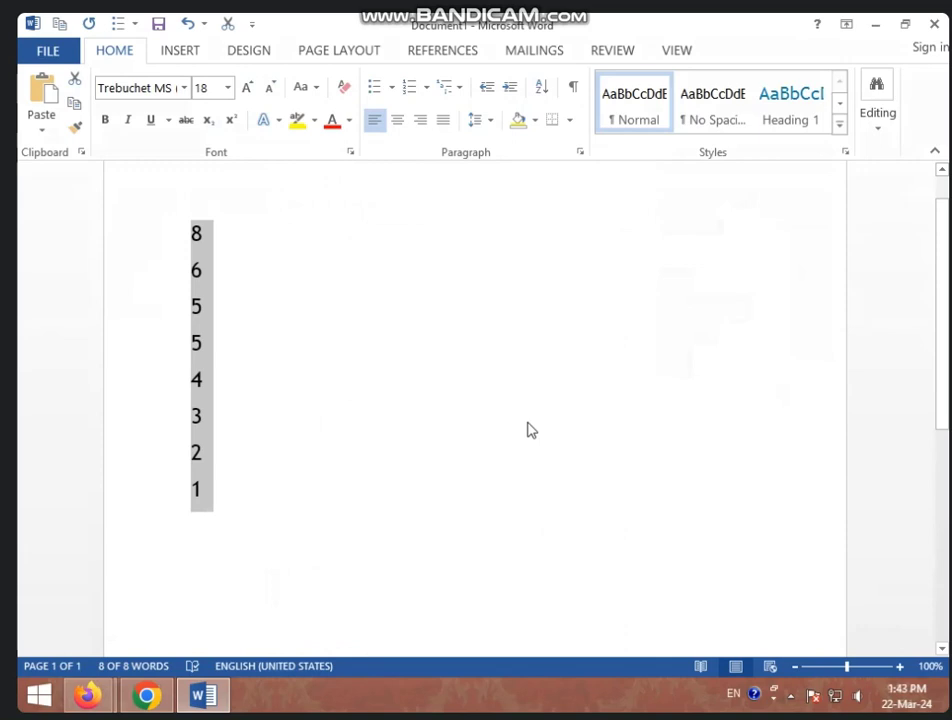
Replace the number list with =RAND() sample paragraphs and select the first paragraph
key("Delete")
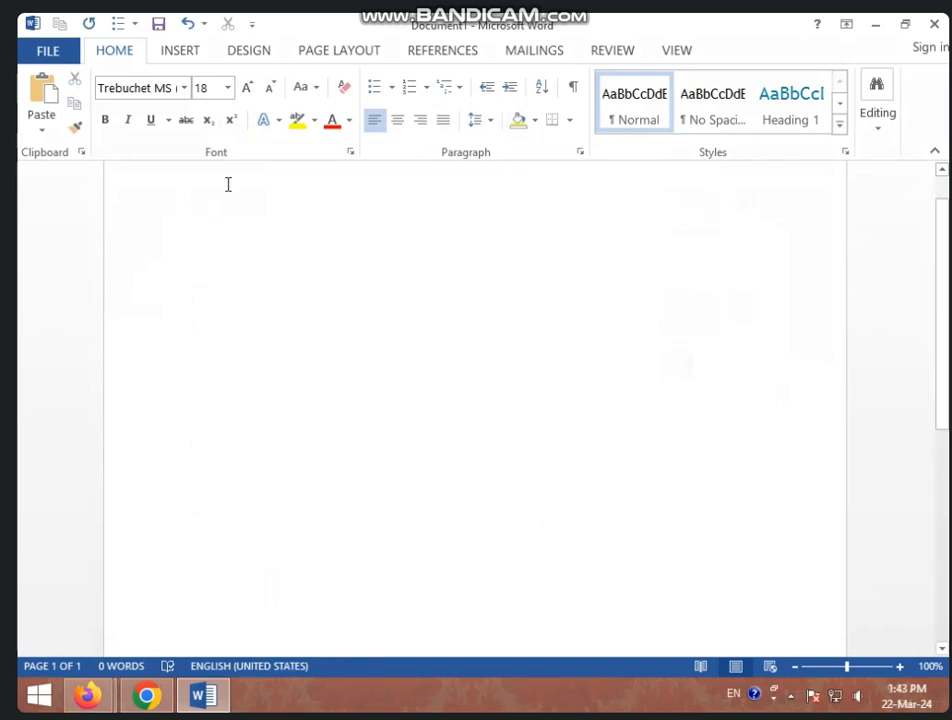
type("=")
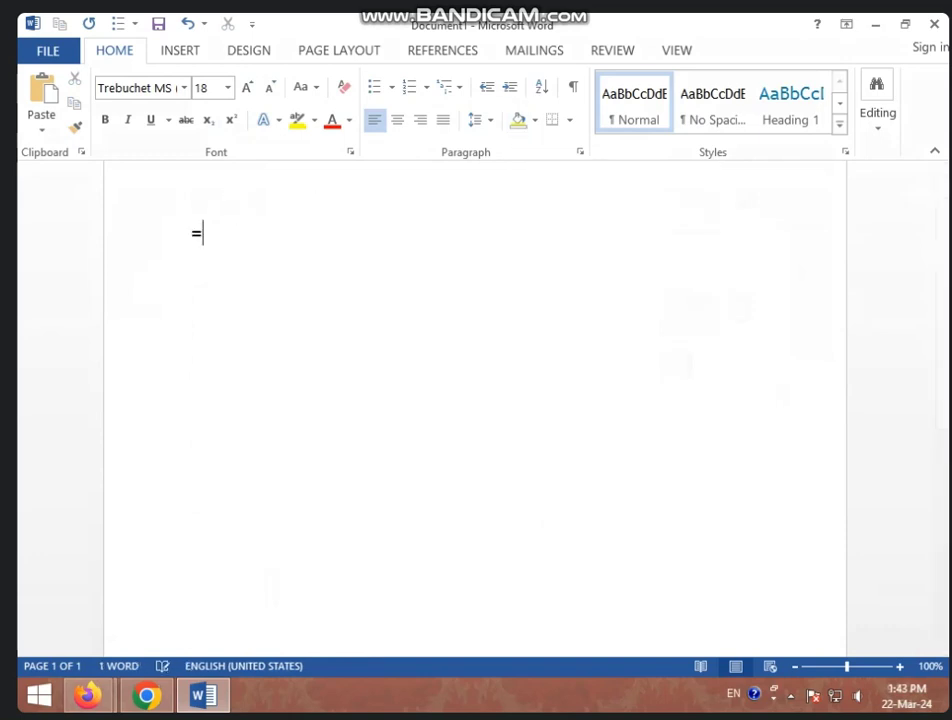
type("RAND()")
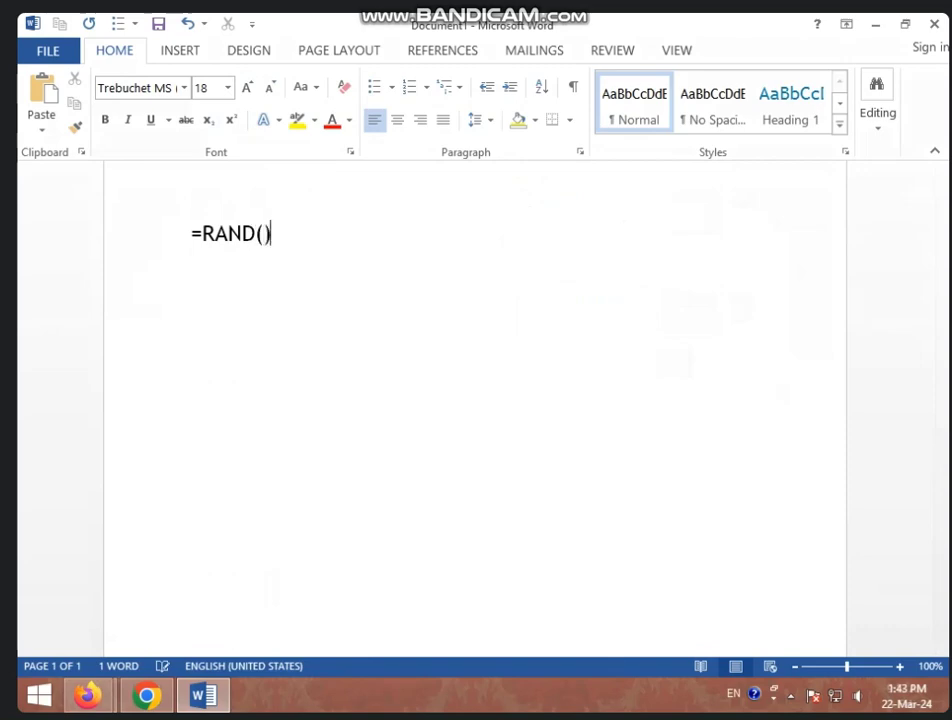
key("Return")
key("ctrl+Home")
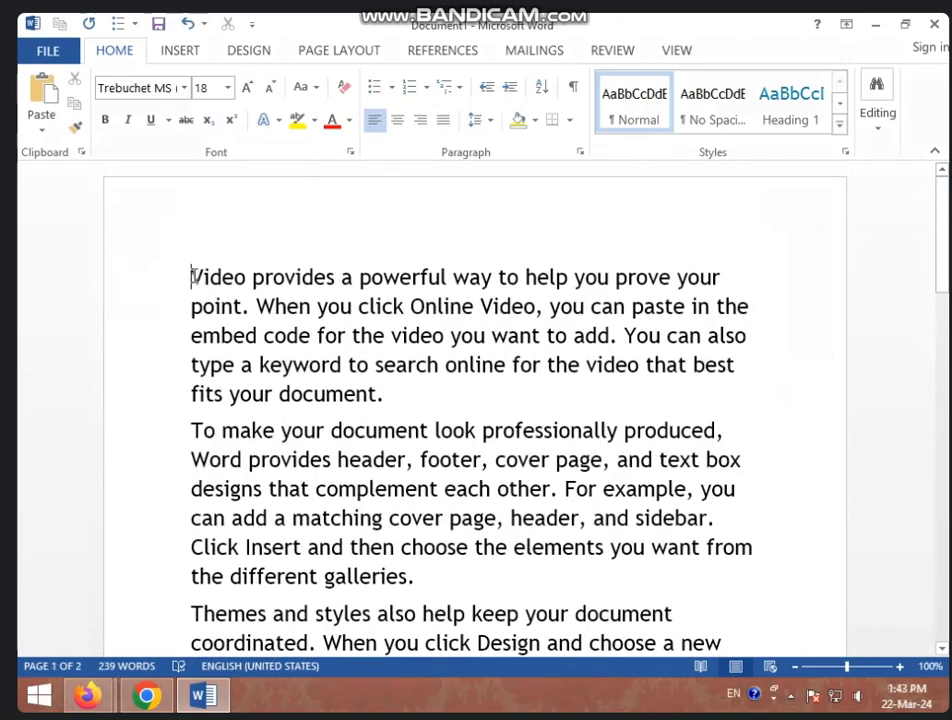
left_click_drag(191, 277, 436, 394)
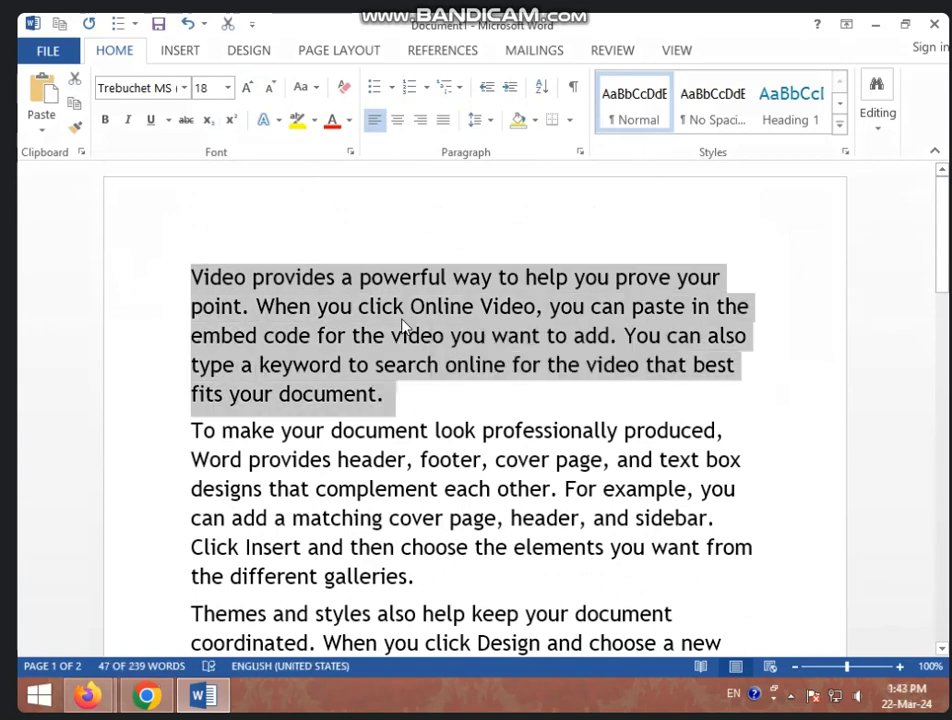
left_click(535, 121)
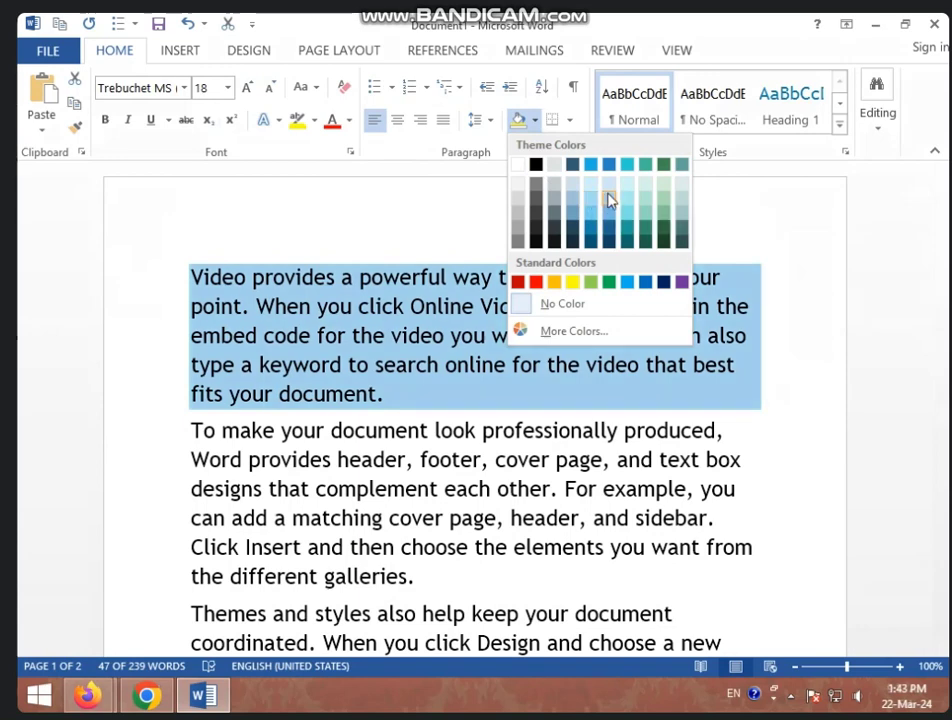
key("Escape")
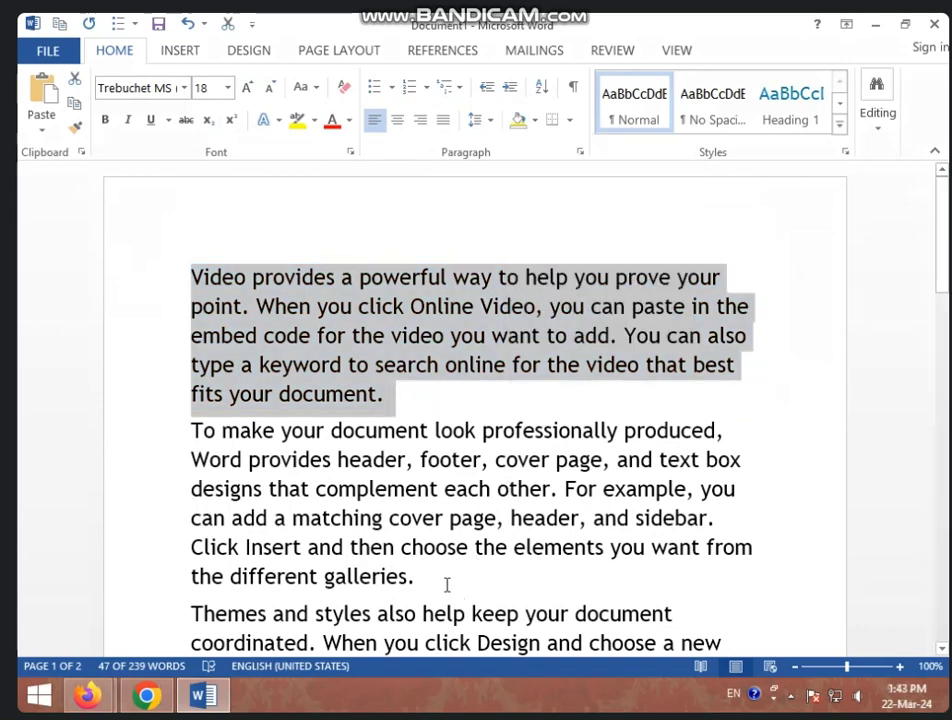
left_click(440, 470)
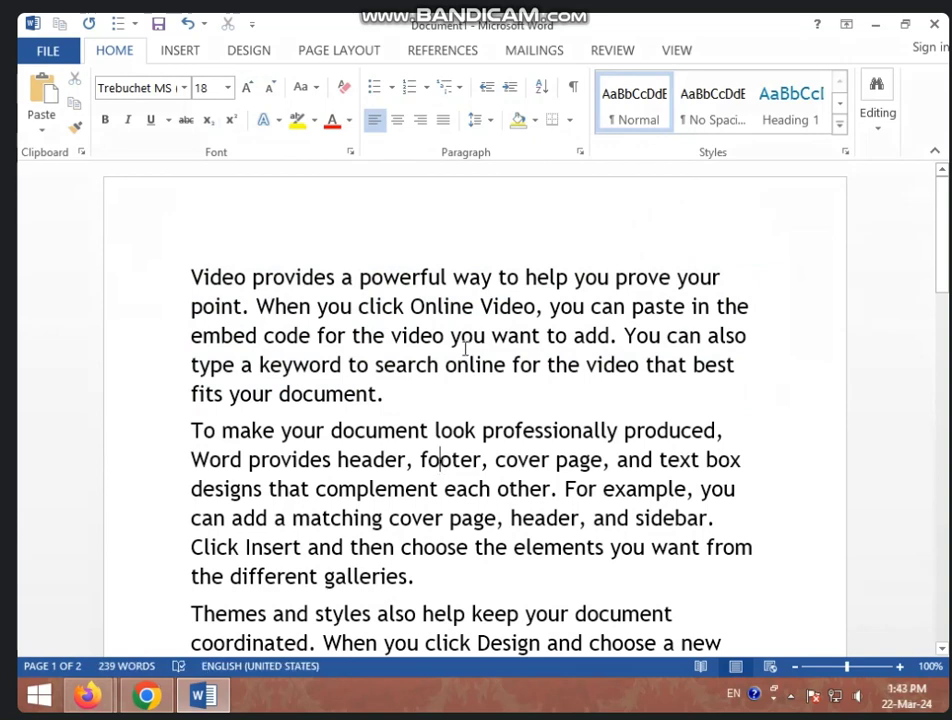
left_click(535, 120)
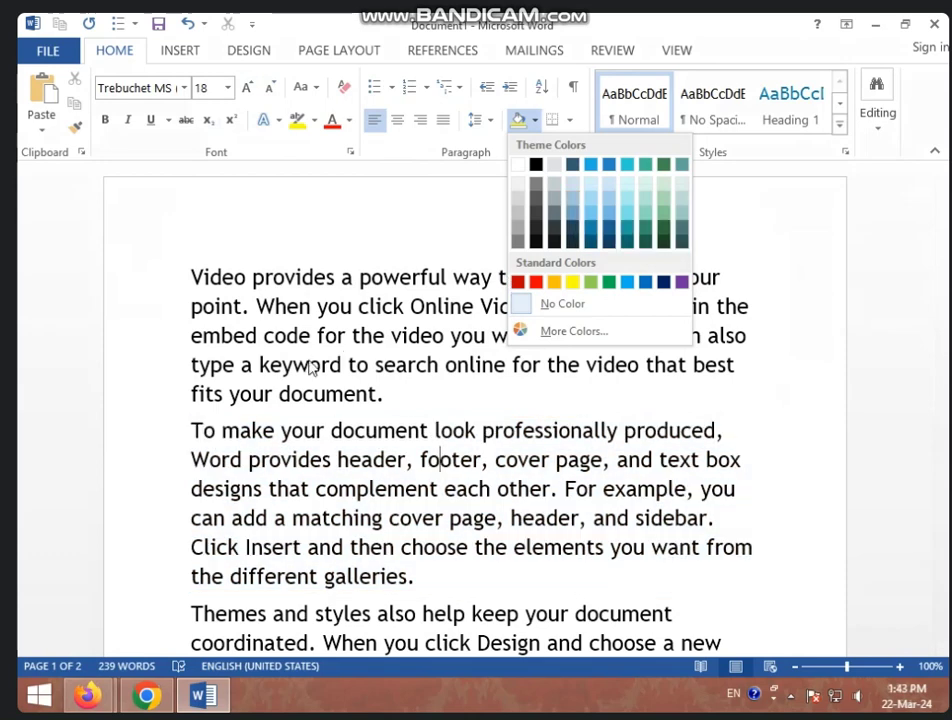
left_click(199, 285)
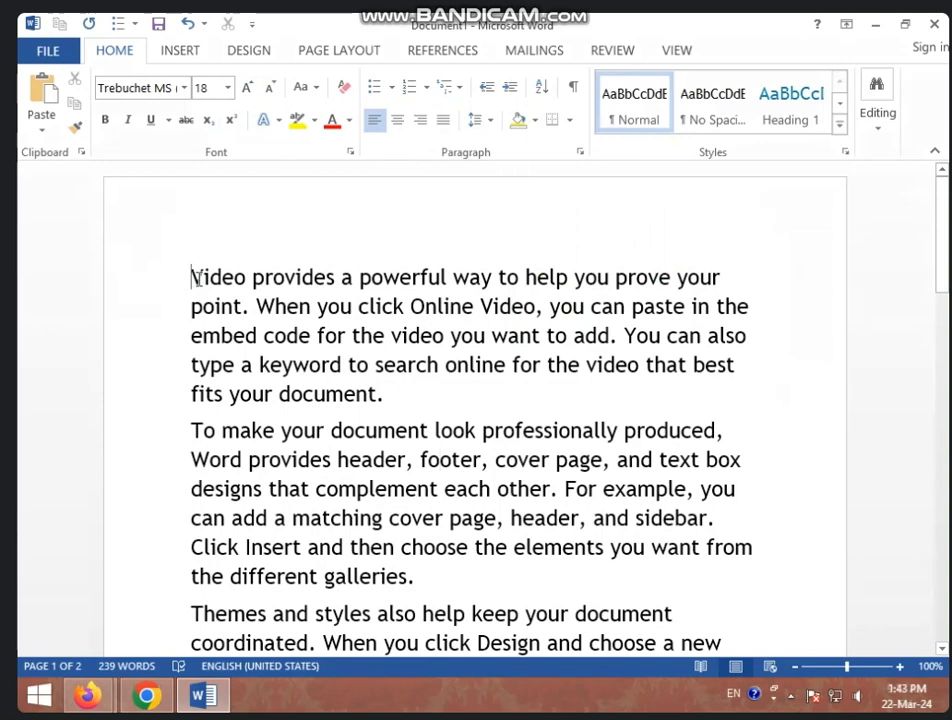
left_click_drag(192, 277, 425, 572)
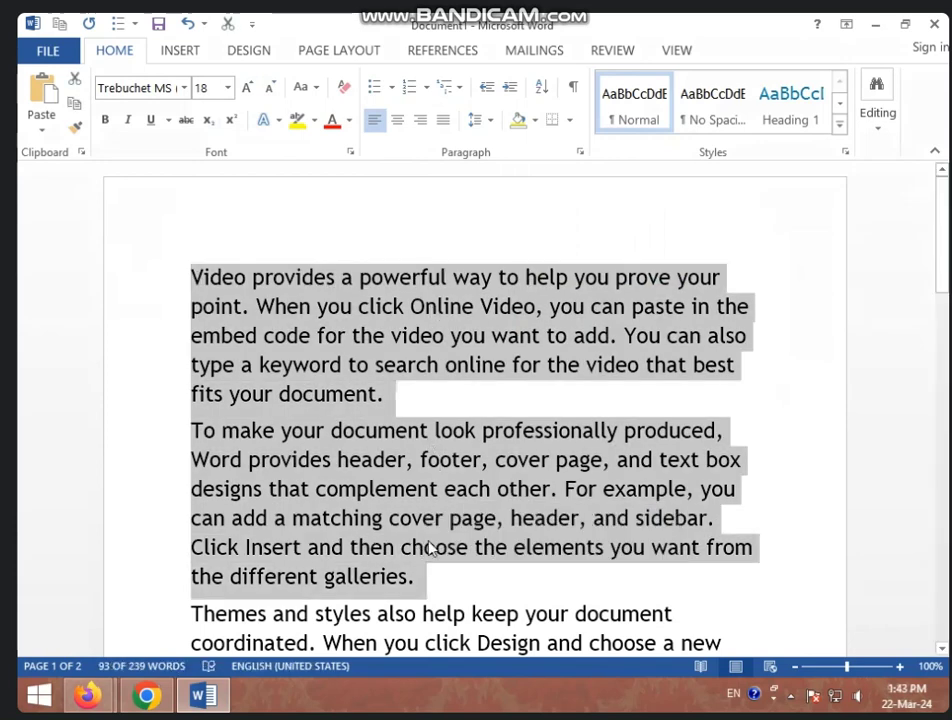
Apply light blue shading to the first two sample paragraphs
left_click(537, 121)
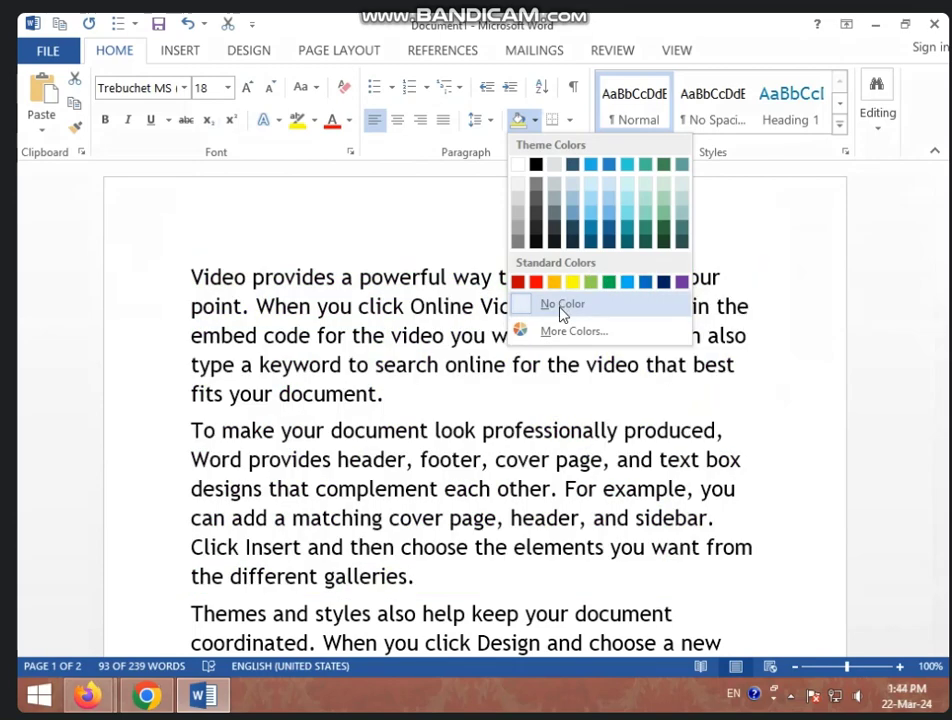
left_click(589, 207)
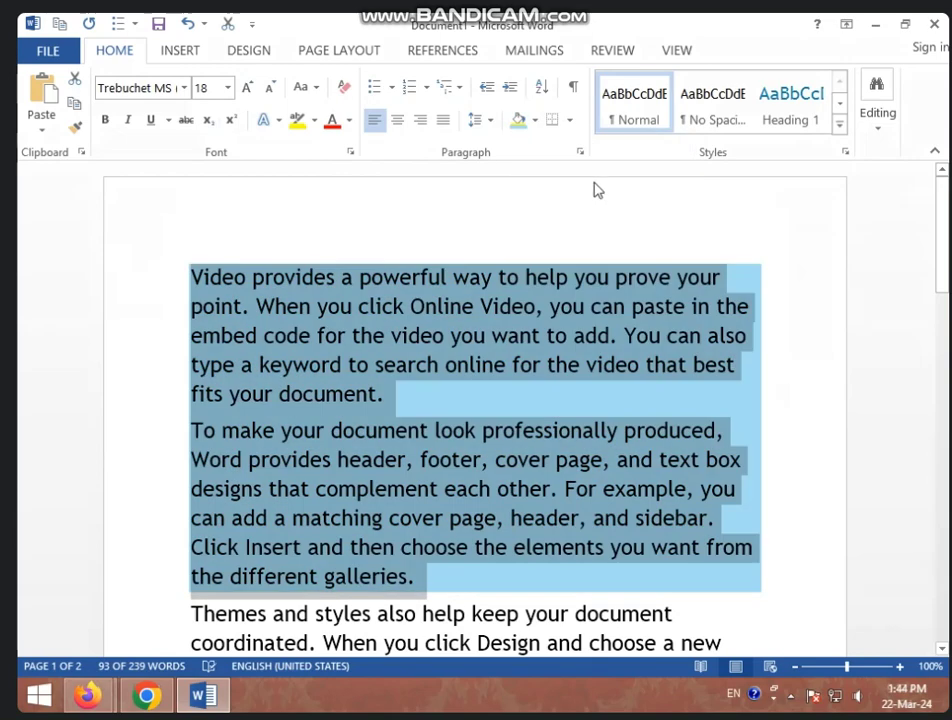
left_click(537, 121)
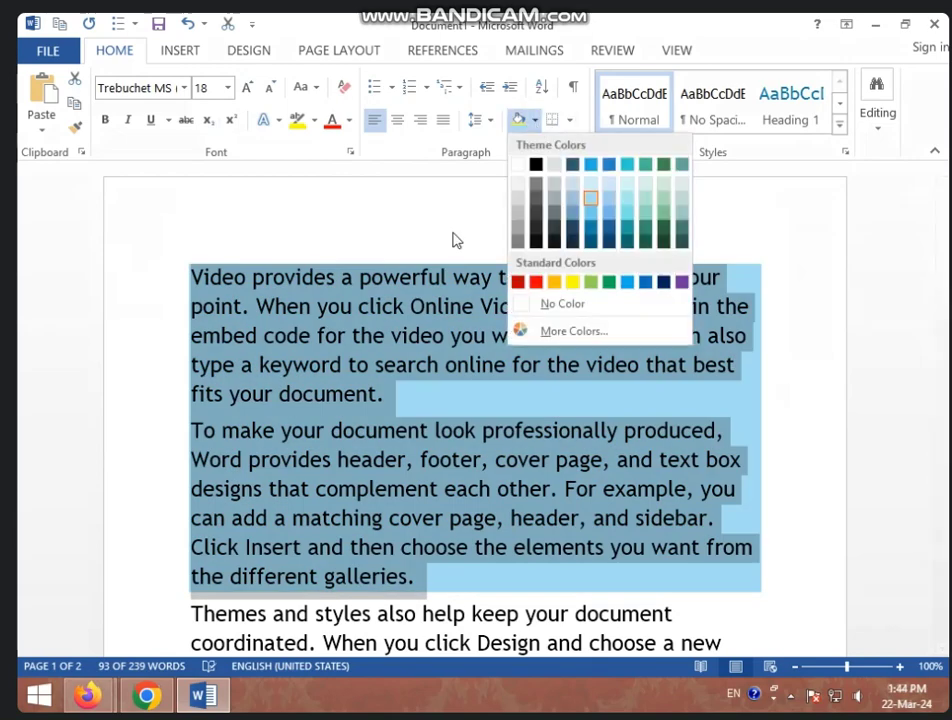
left_click(465, 345)
left_click(440, 400)
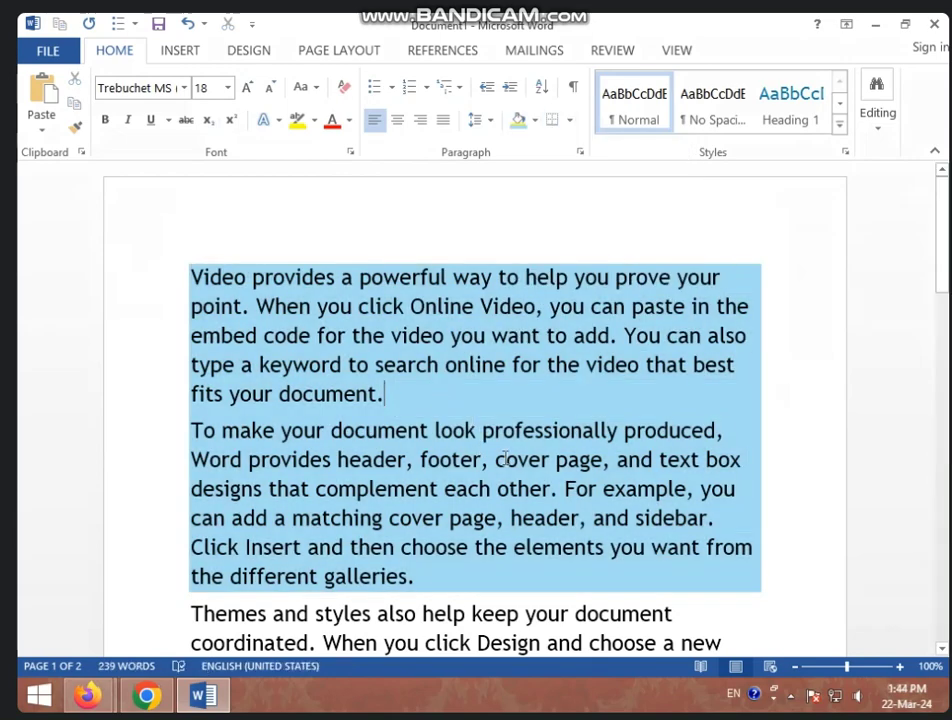
Remove the shading from the first two paragraphs by setting it to No Color
left_click_drag(433, 585, 175, 279)
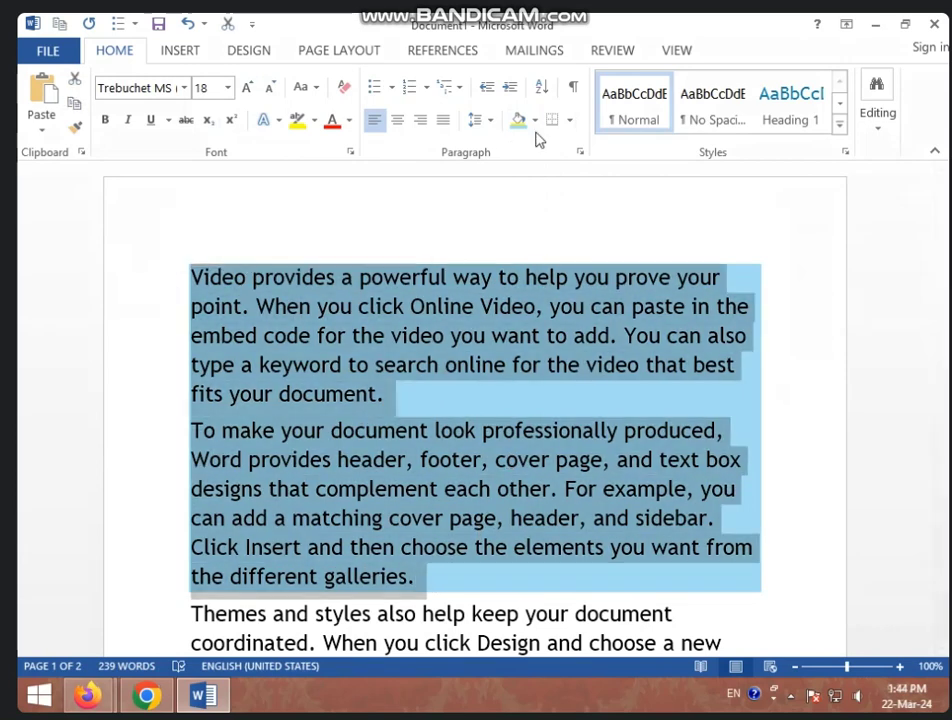
left_click(535, 120)
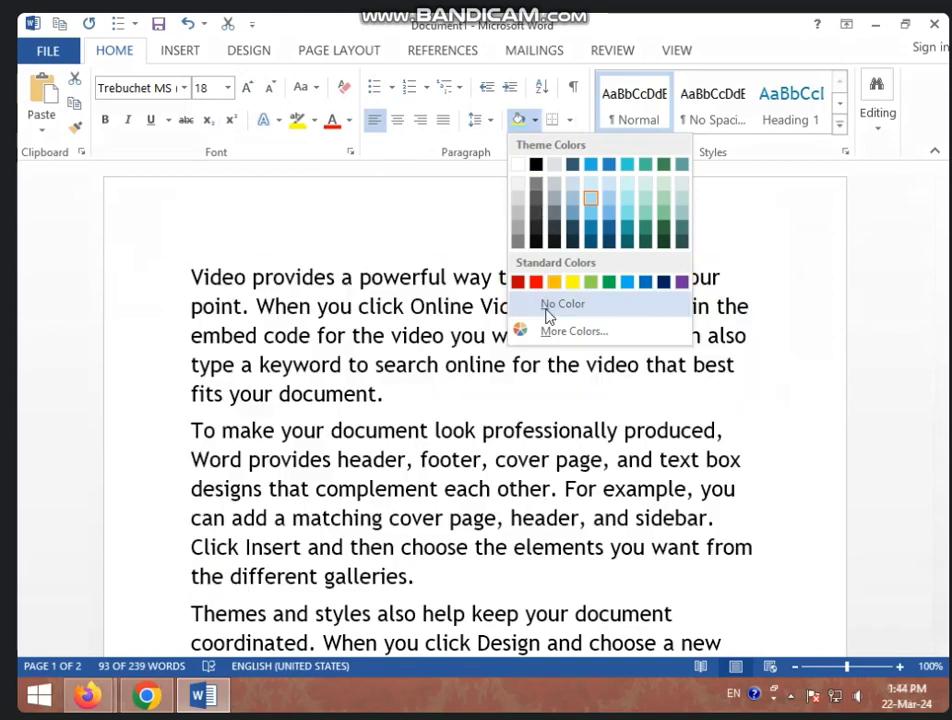
left_click(590, 307)
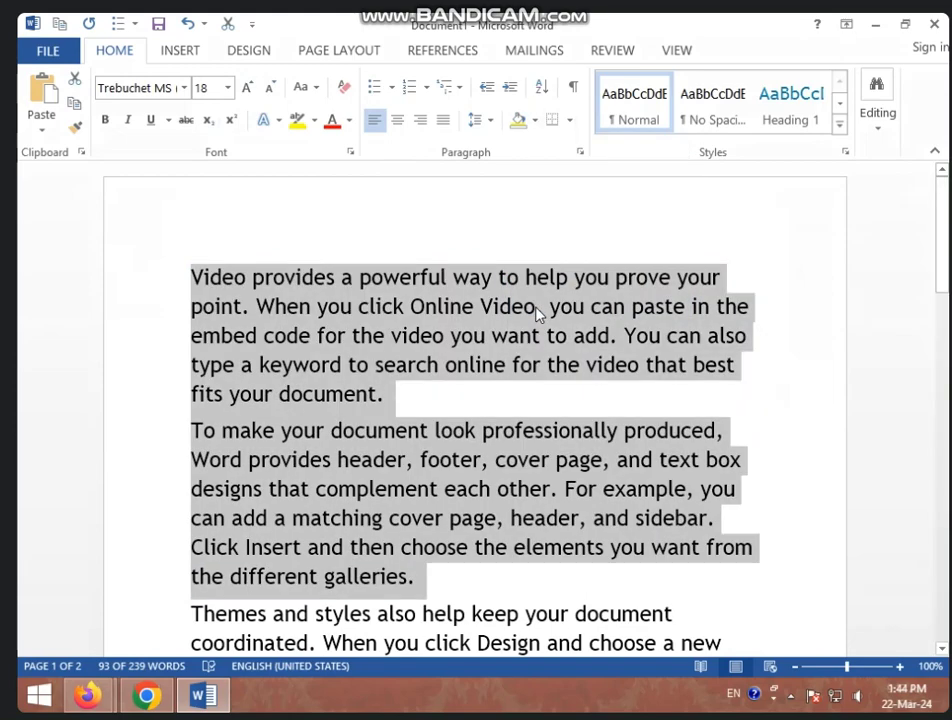
left_click(535, 121)
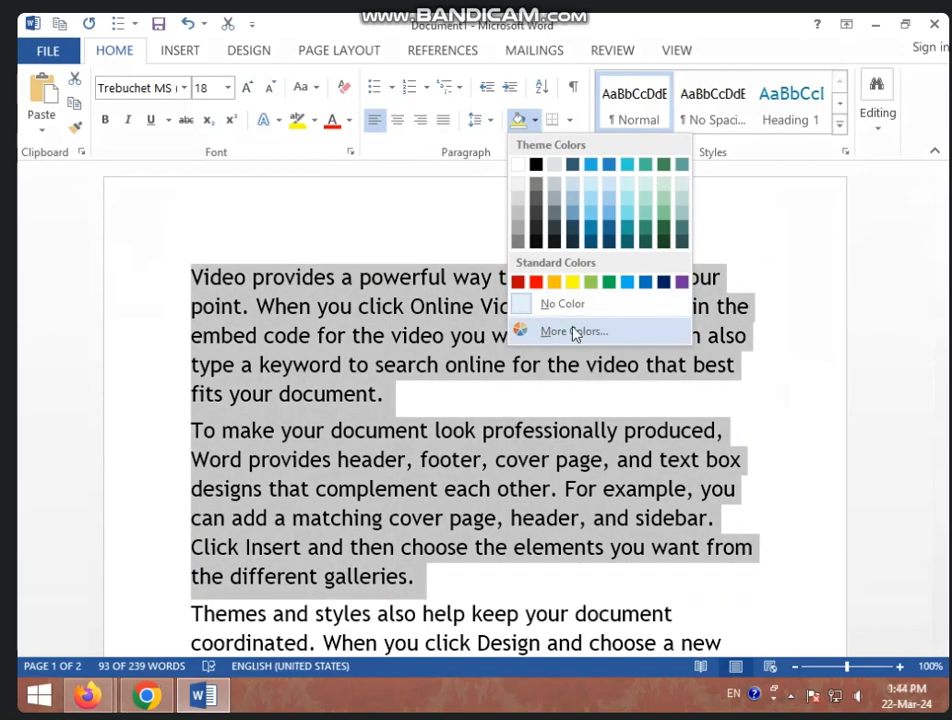
left_click(588, 333)
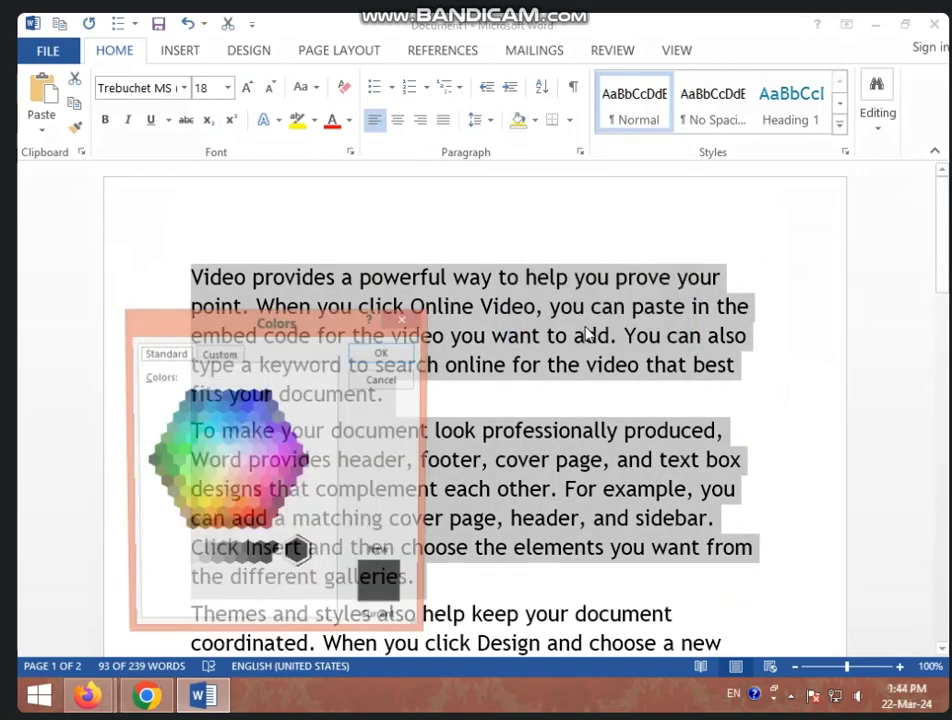
left_click_drag(296, 328, 469, 189)
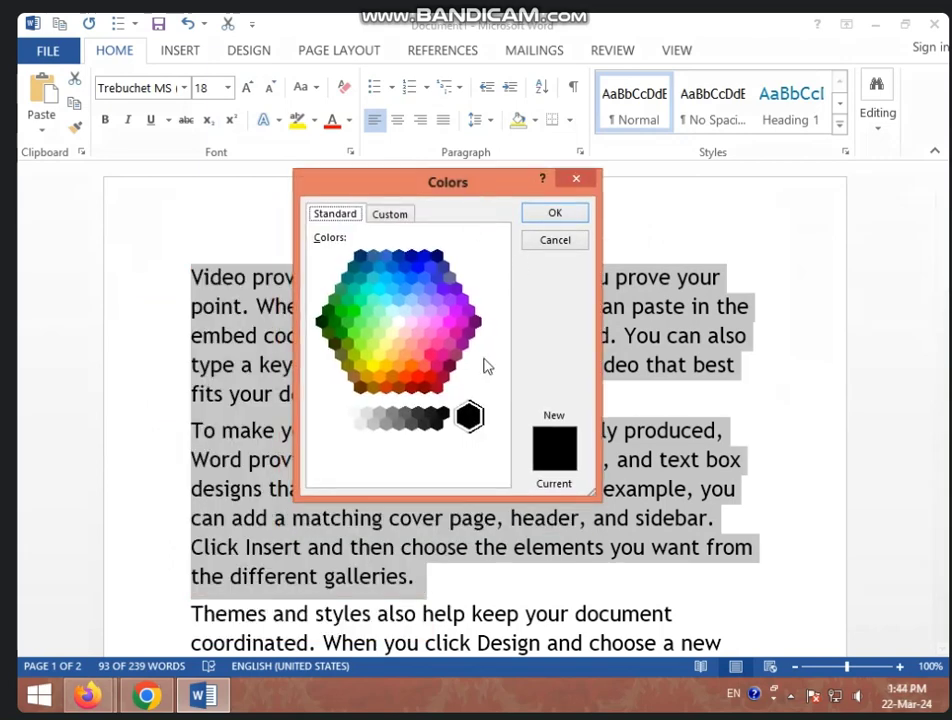
left_click(380, 222)
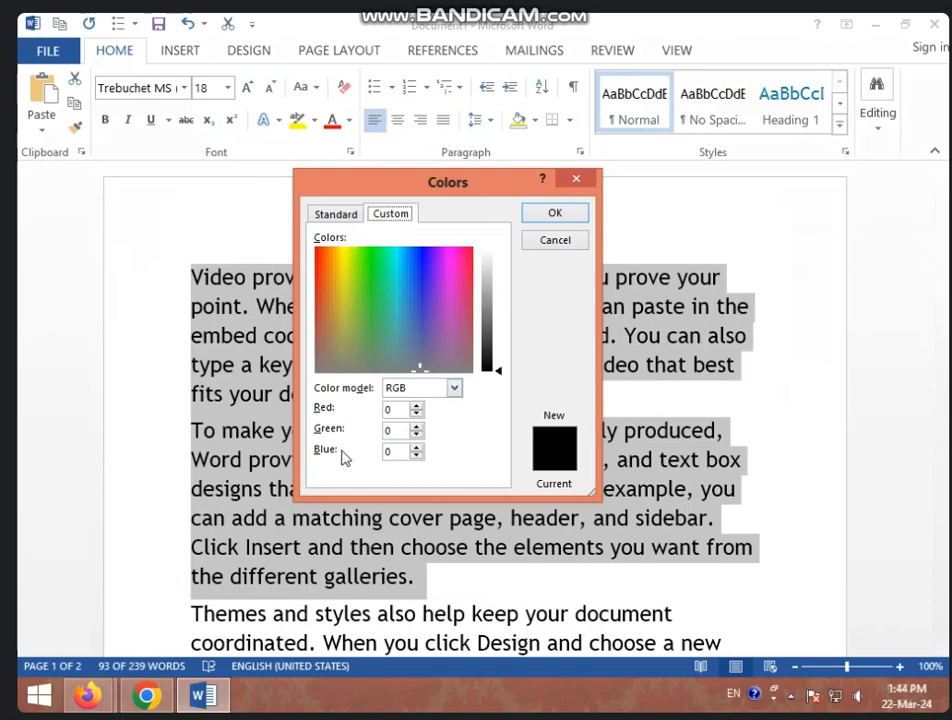
left_click(347, 219)
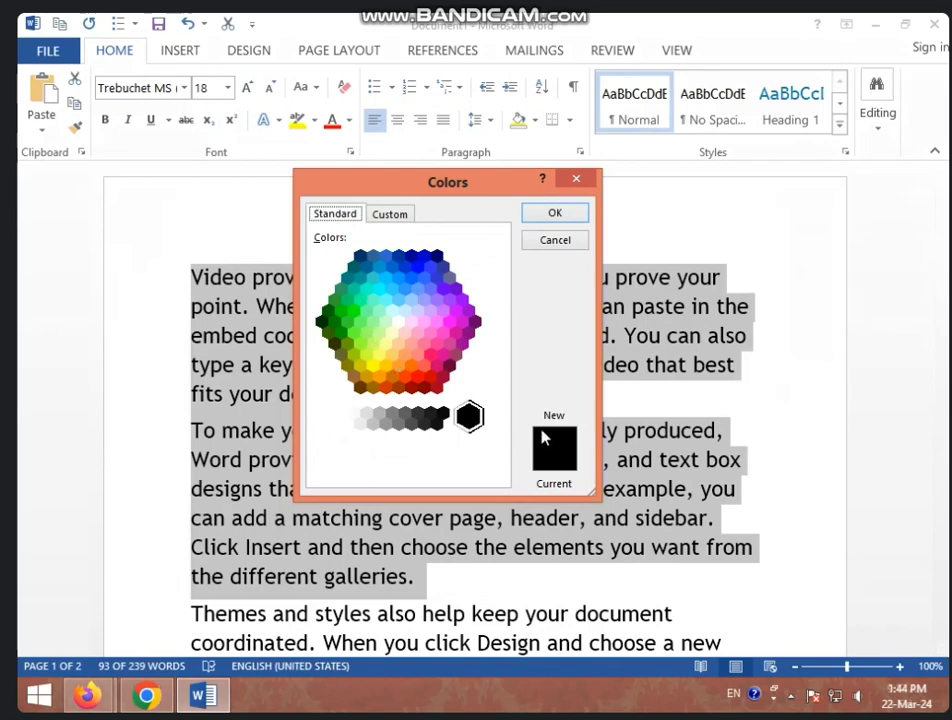
left_click(404, 289)
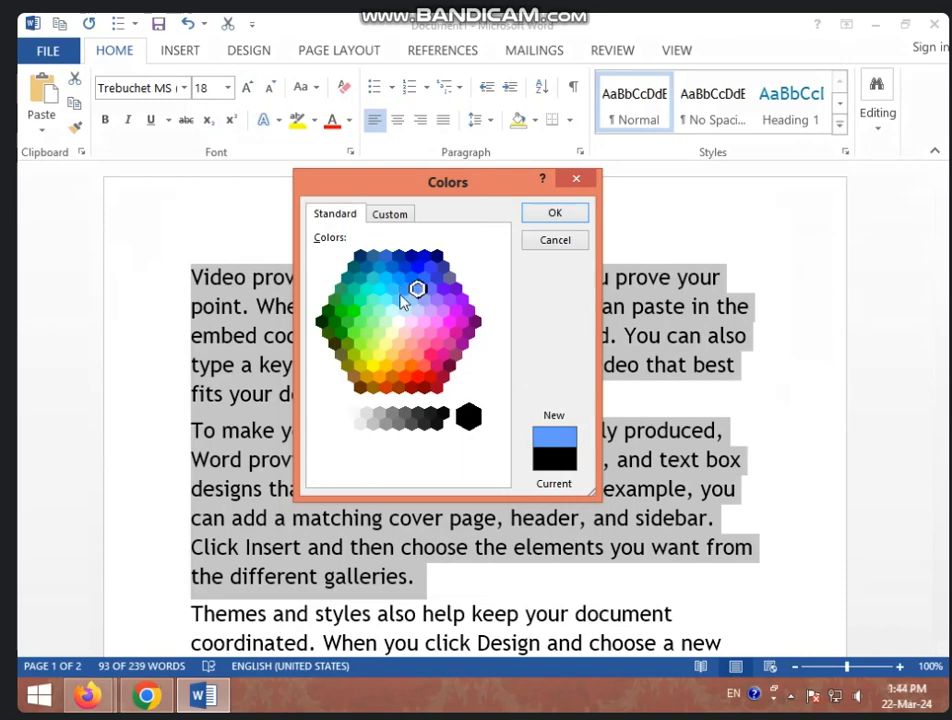
left_click(386, 301)
left_click(398, 321)
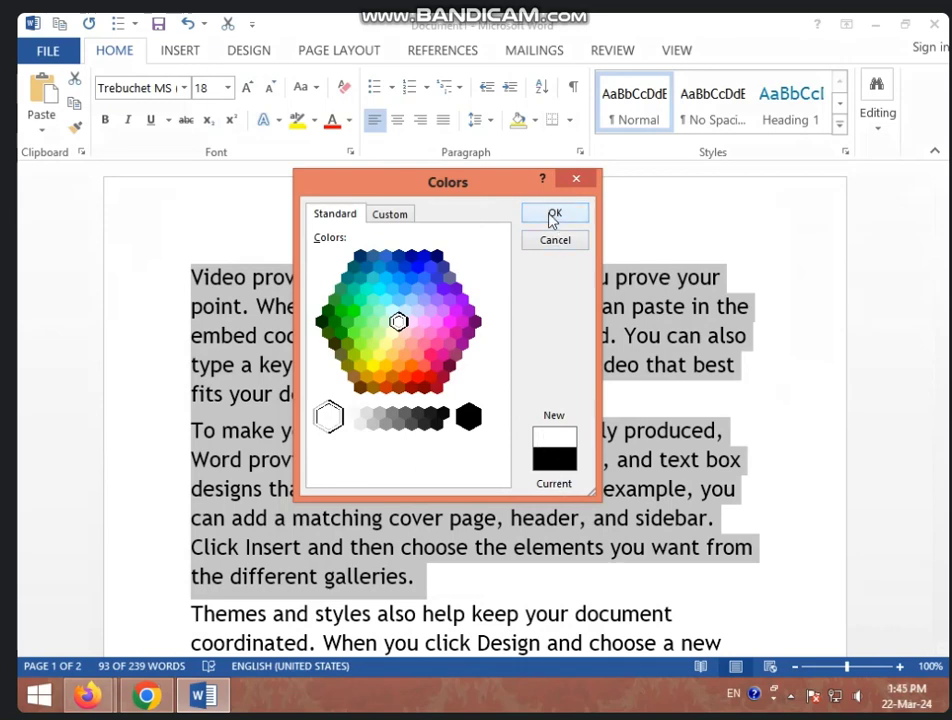
left_click(549, 214)
left_click(428, 400)
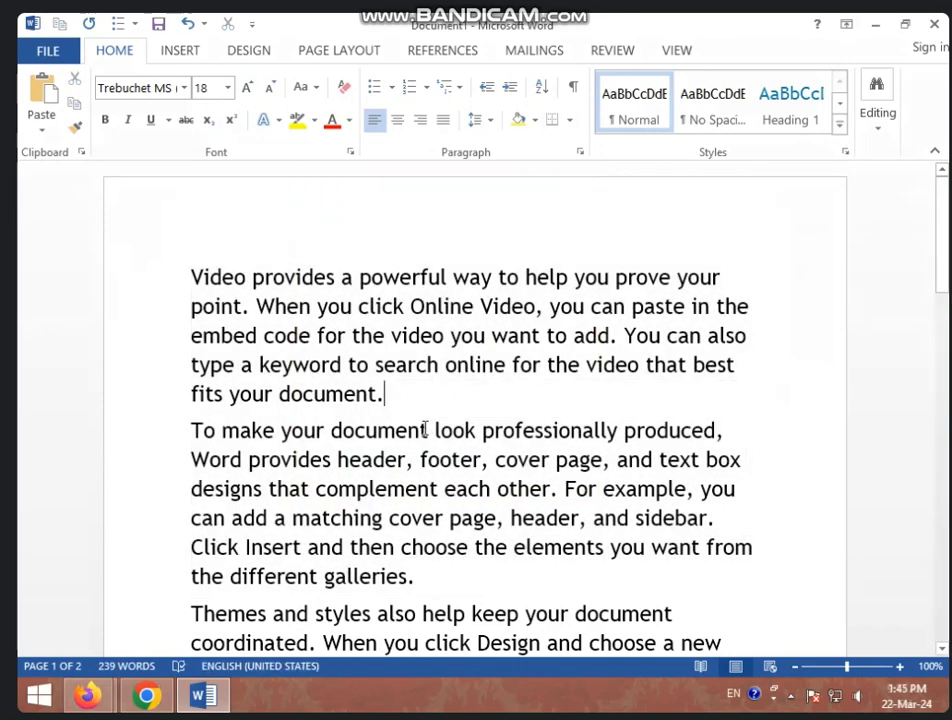
Shade the first two paragraphs with a light blue chosen from the More Colors palette
left_click_drag(443, 576, 190, 272)
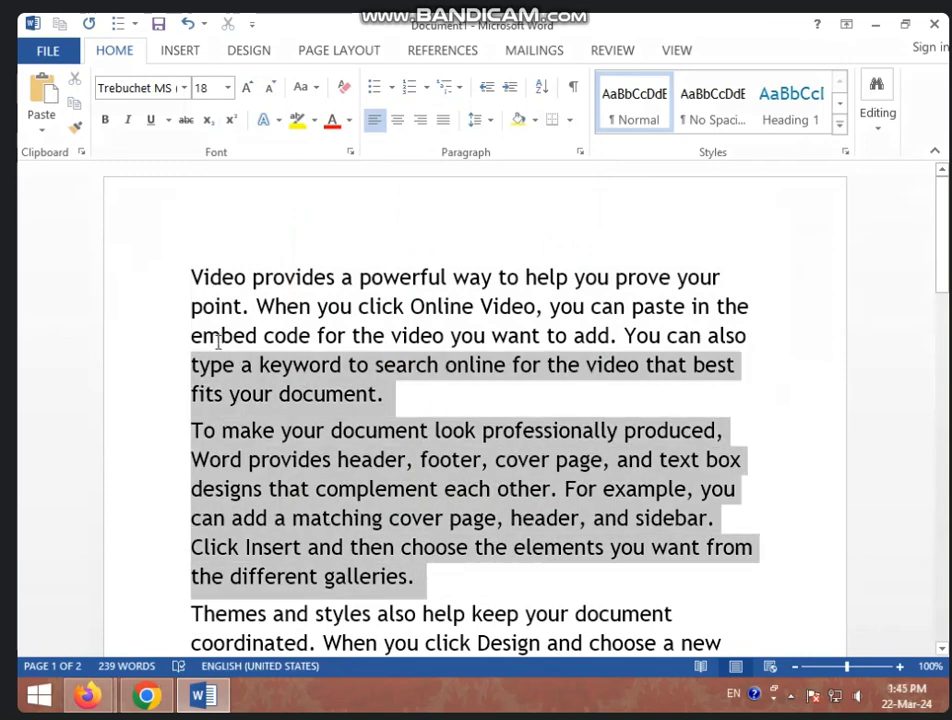
left_click(537, 121)
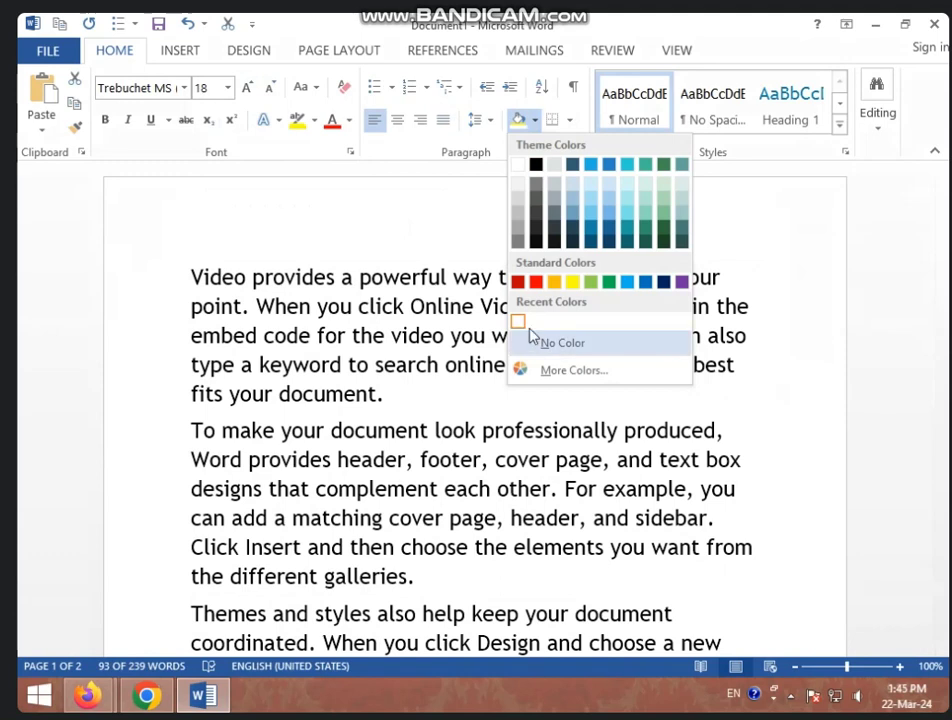
left_click(547, 372)
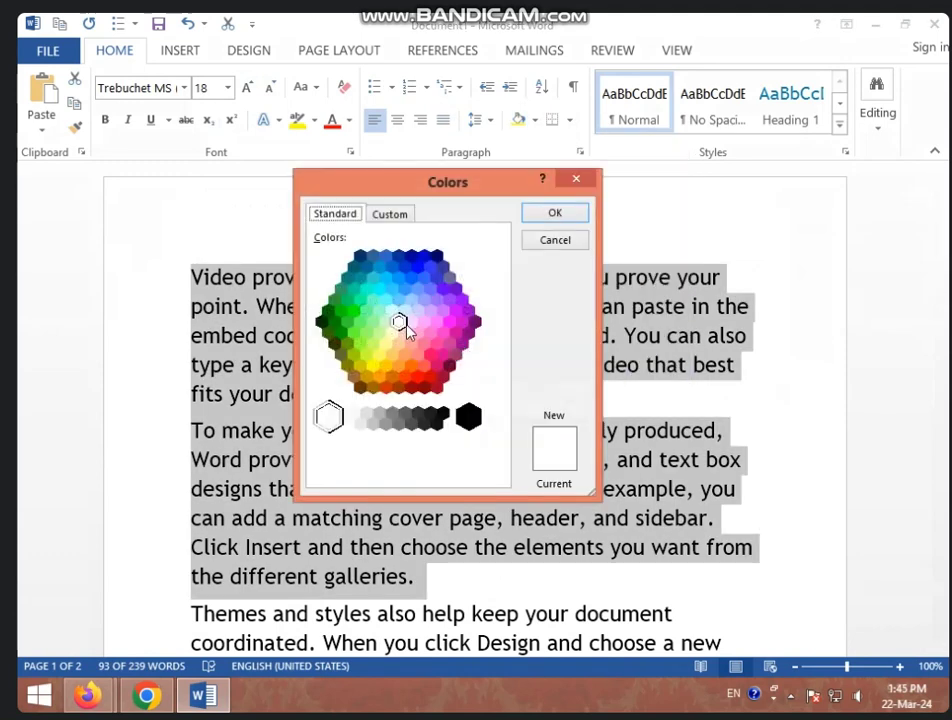
left_click(411, 302)
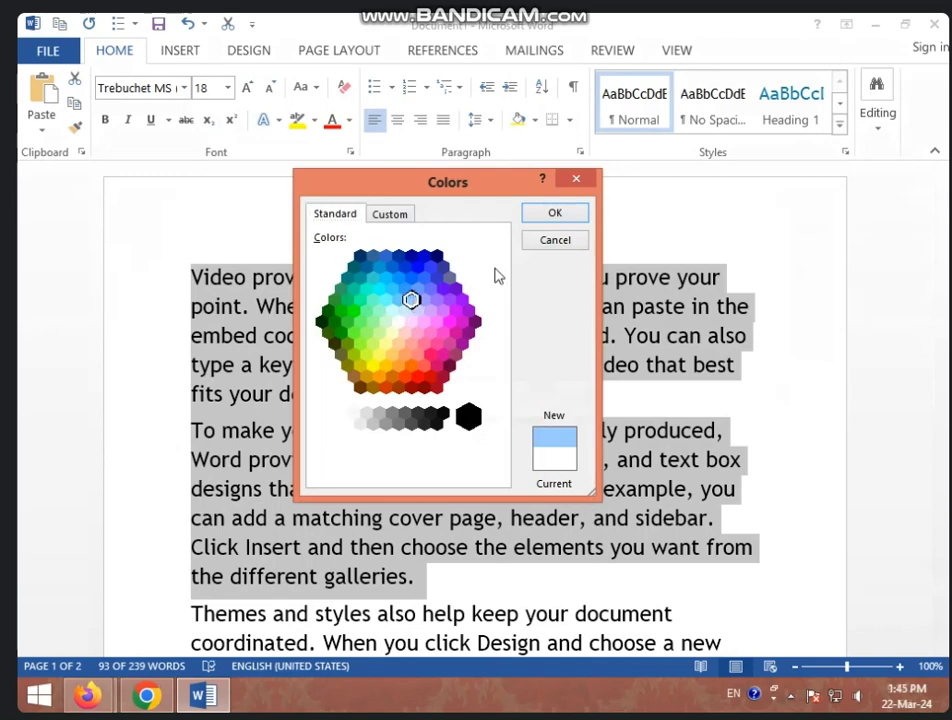
left_click(541, 221)
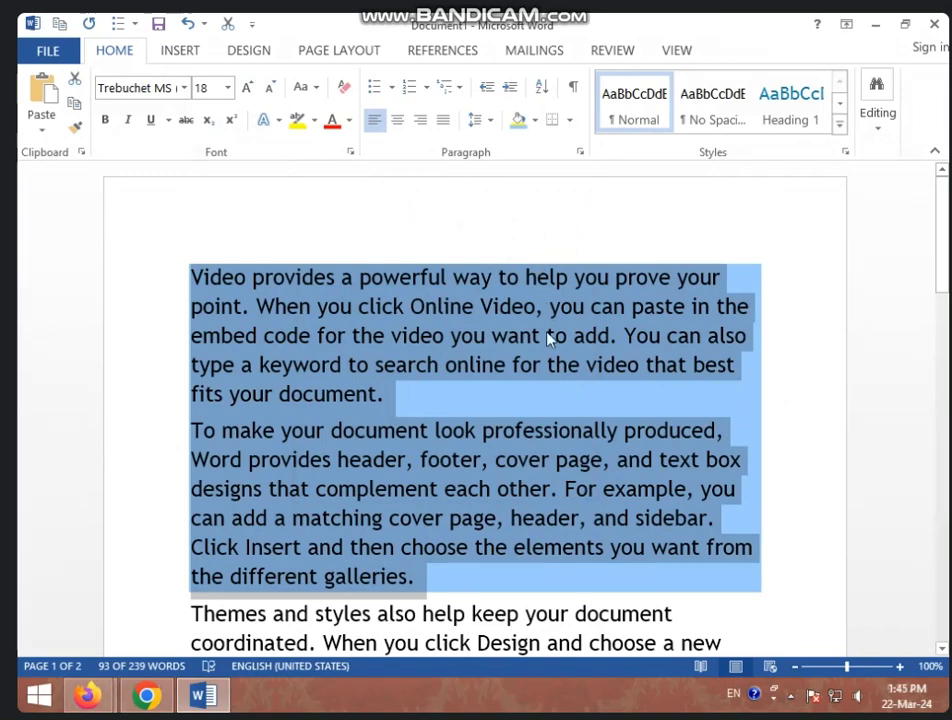
left_click(535, 122)
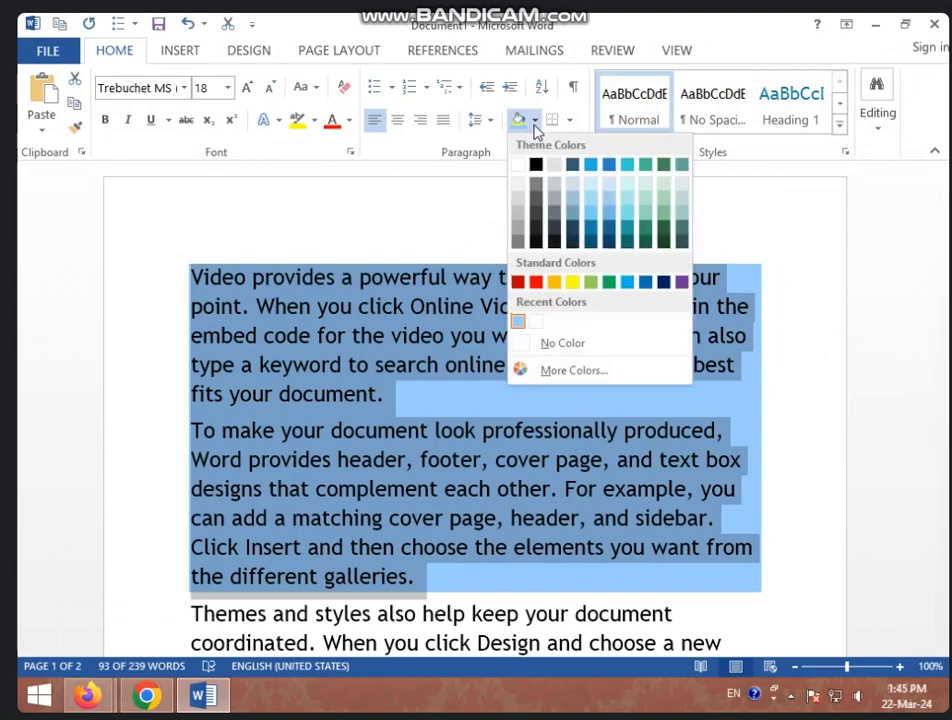